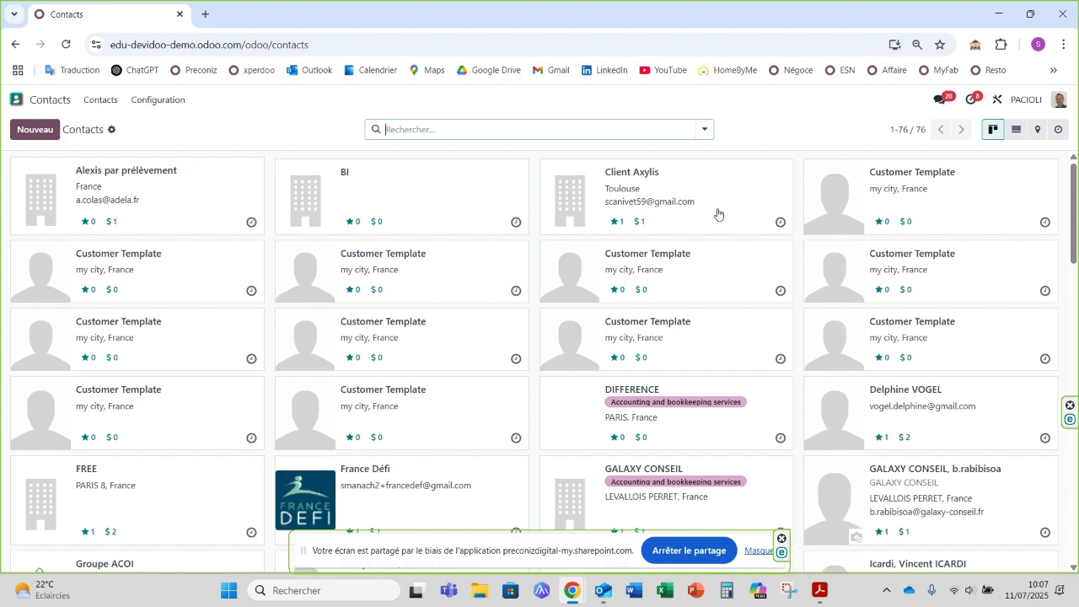
# Step: Search the contacts for "le caf" and open the opportunity linked to LE CAFE DU COMMERCE
pyautogui.click(396, 127)
pyautogui.write('l')
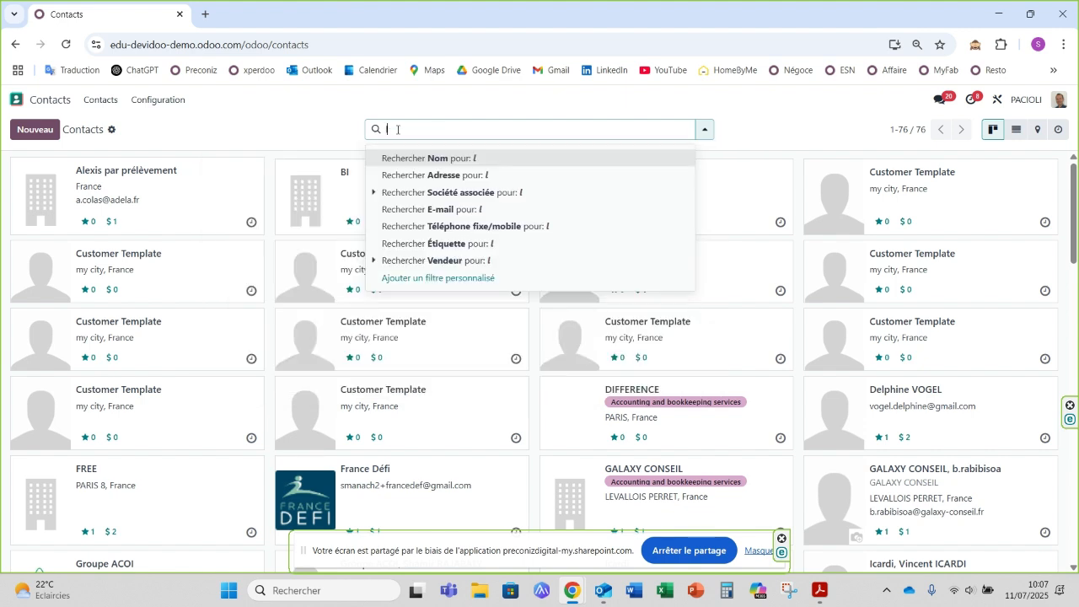
pyautogui.write('e caf')
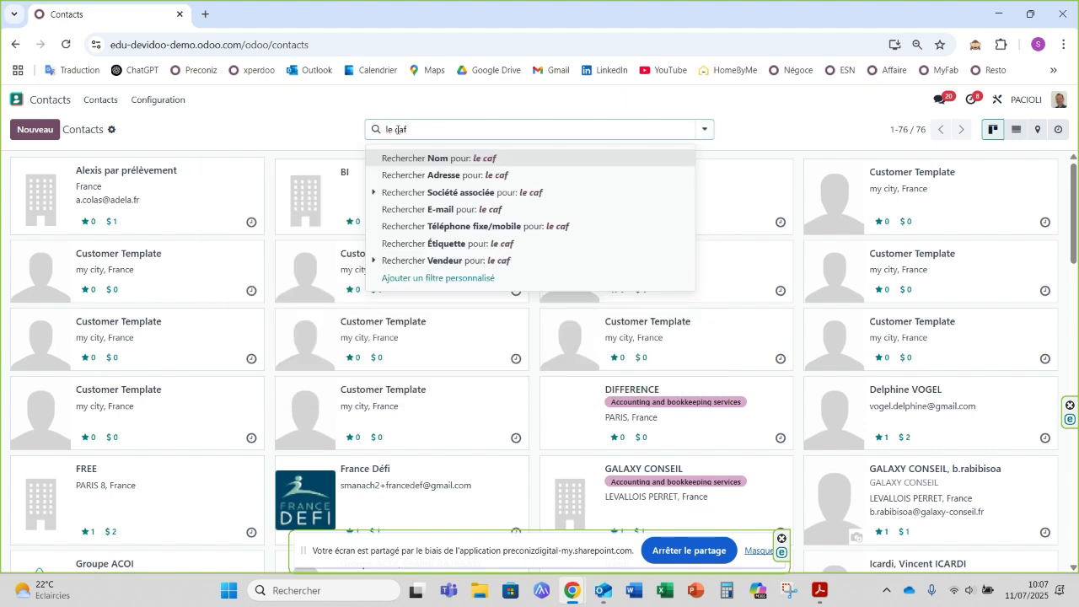
pyautogui.press('Return')
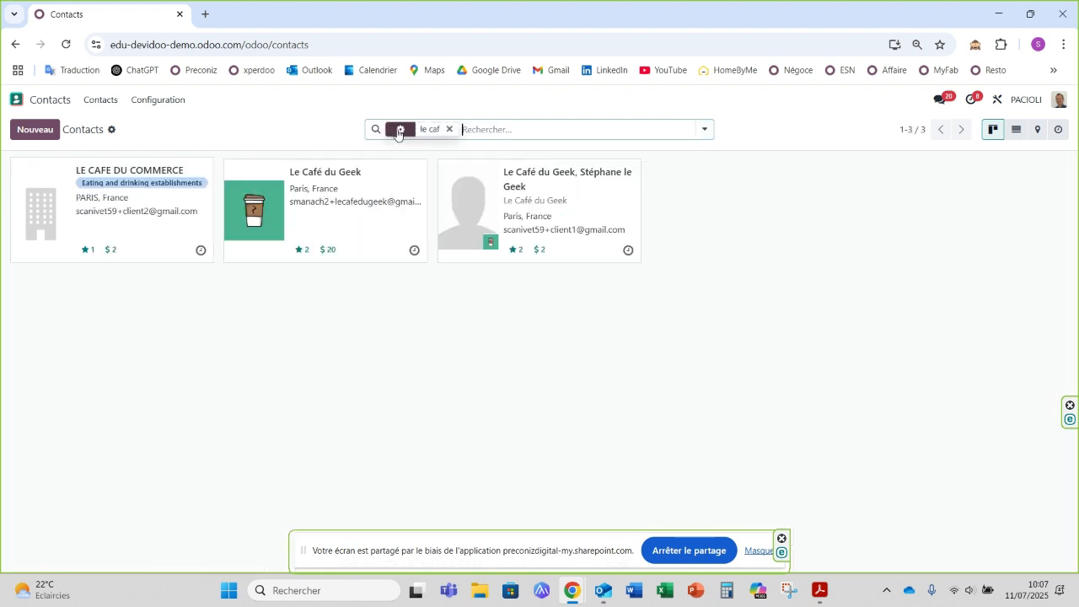
pyautogui.click(149, 235)
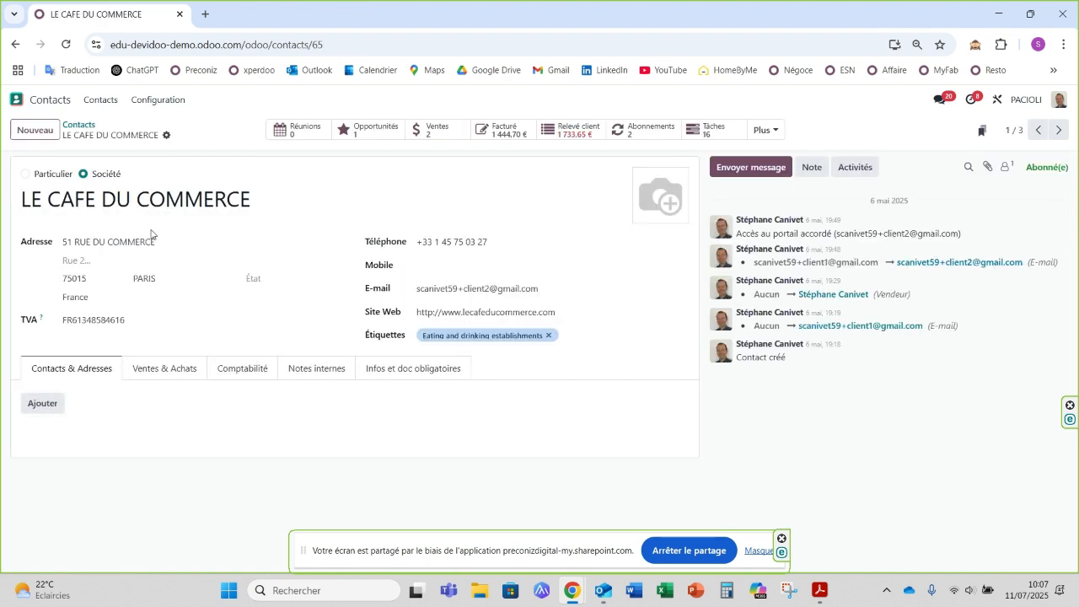
pyautogui.click(378, 148)
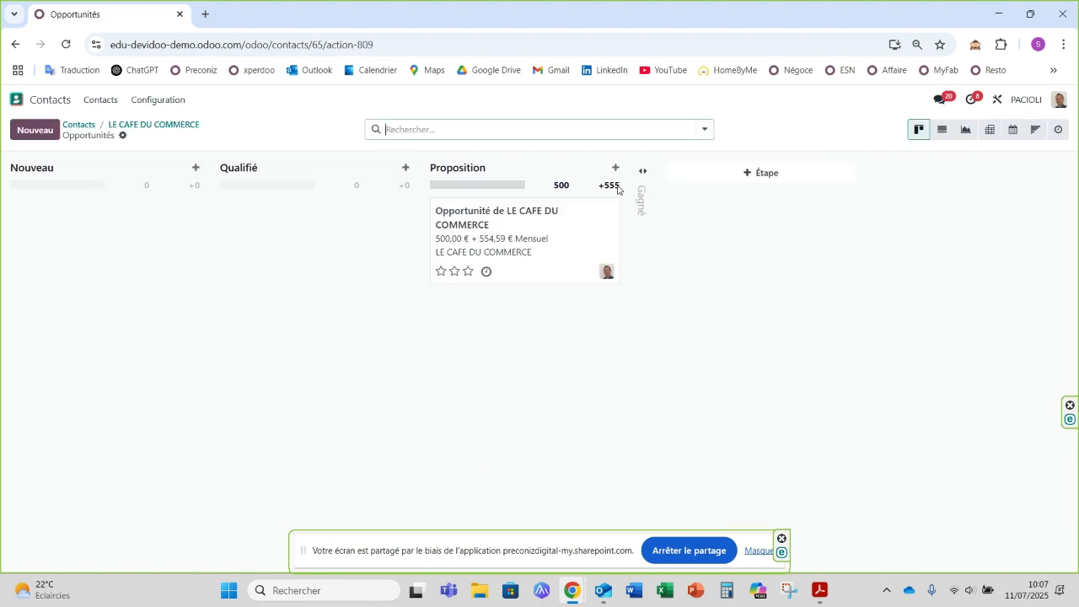
pyautogui.click(563, 231)
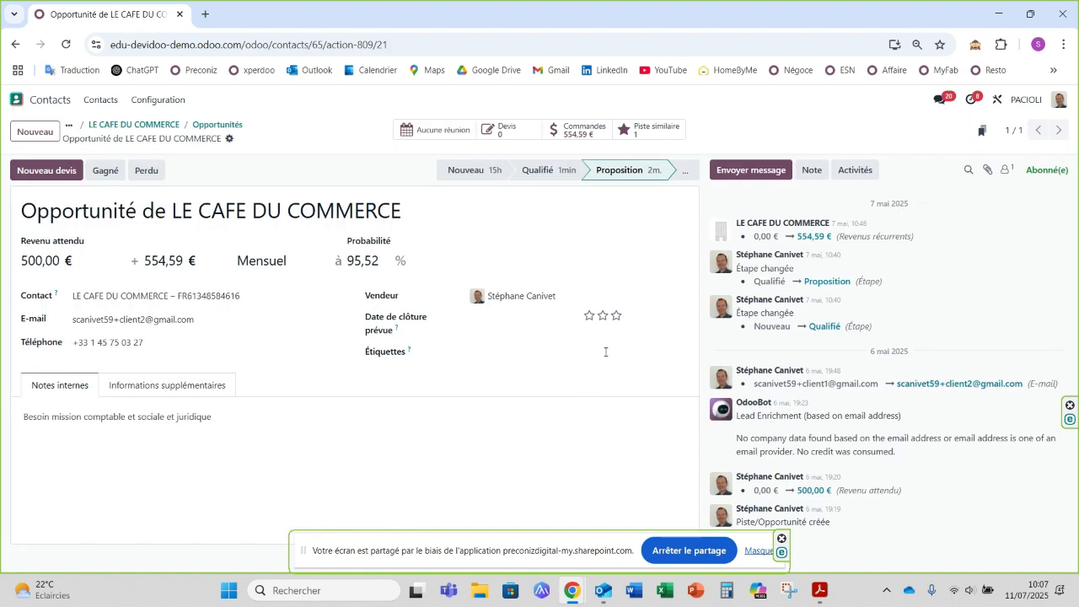
# Step: Plan a Réunion activity on the opportunity with the summary "Rdv présentation de l'offre" and open the calendar to schedule it
pyautogui.click(854, 171)
pyautogui.click(354, 307)
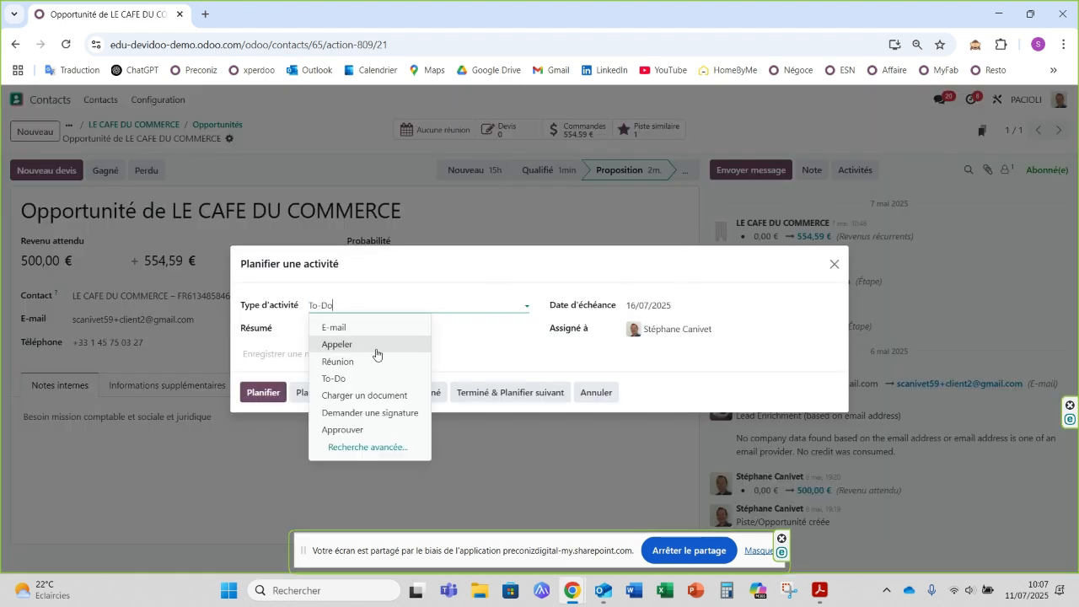
pyautogui.click(342, 362)
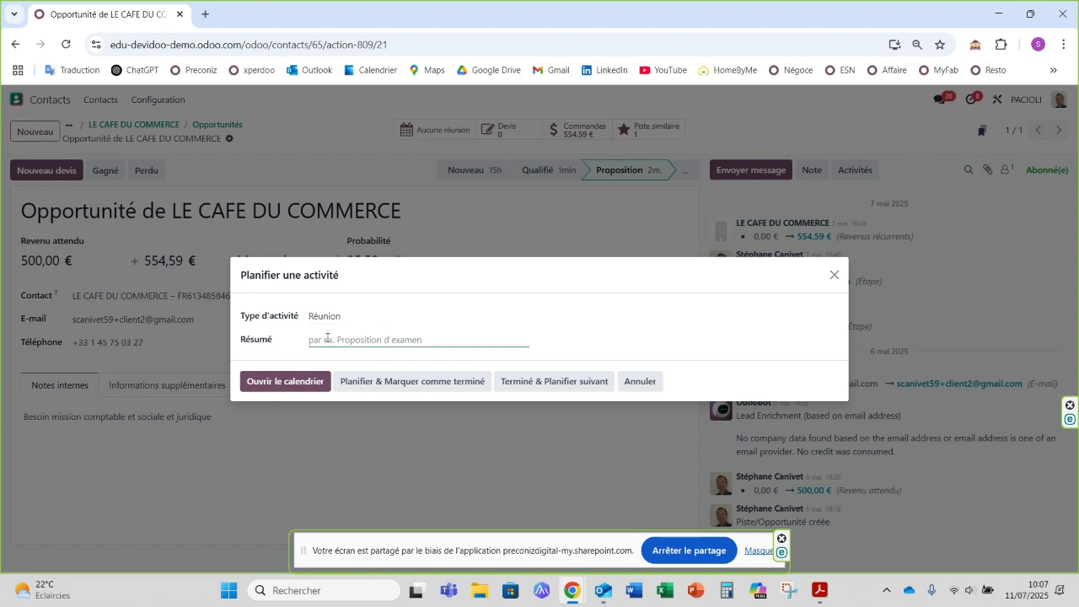
pyautogui.write("Rdv présentation de l'offre")
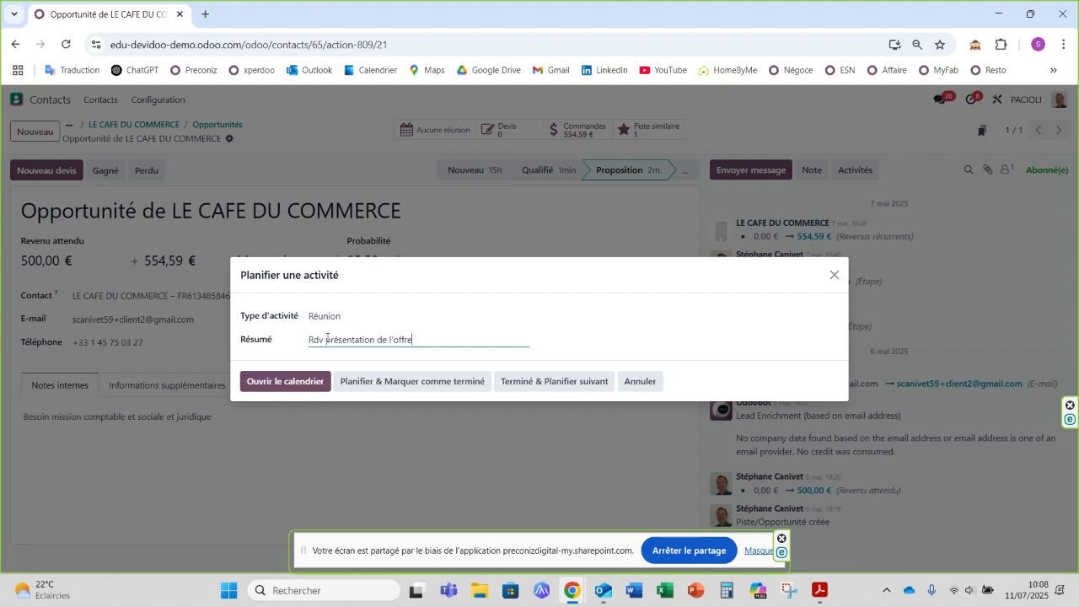
pyautogui.click(295, 385)
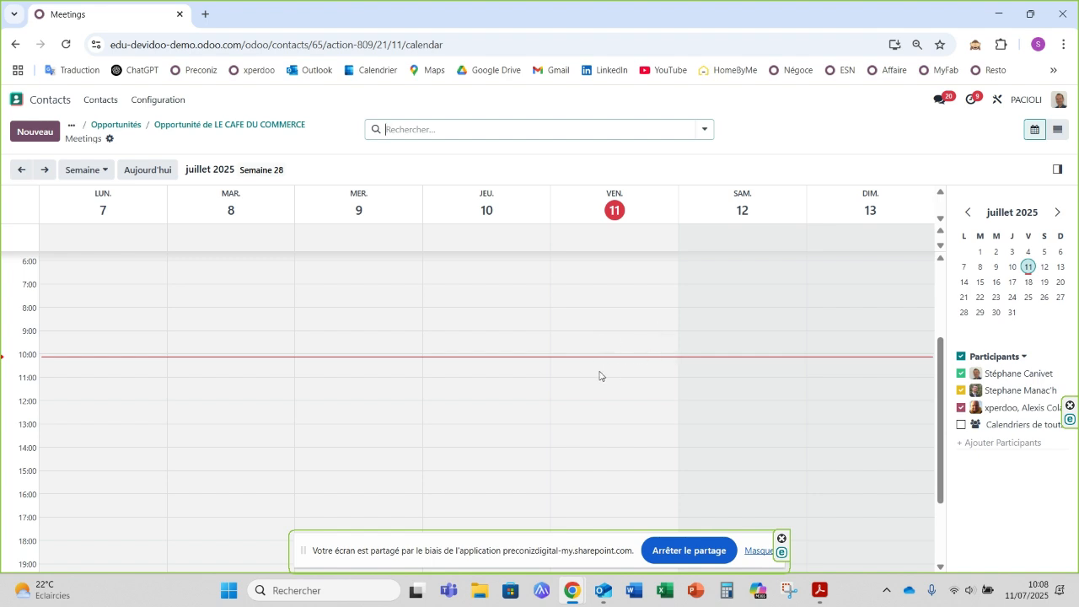
# Step: Create the meeting on Friday 11 July 2025 from 10:30 to 12:00, prefix its title with "Le café du commerce - " and save it
pyautogui.moveTo(599, 376); pyautogui.dragTo(602, 401)
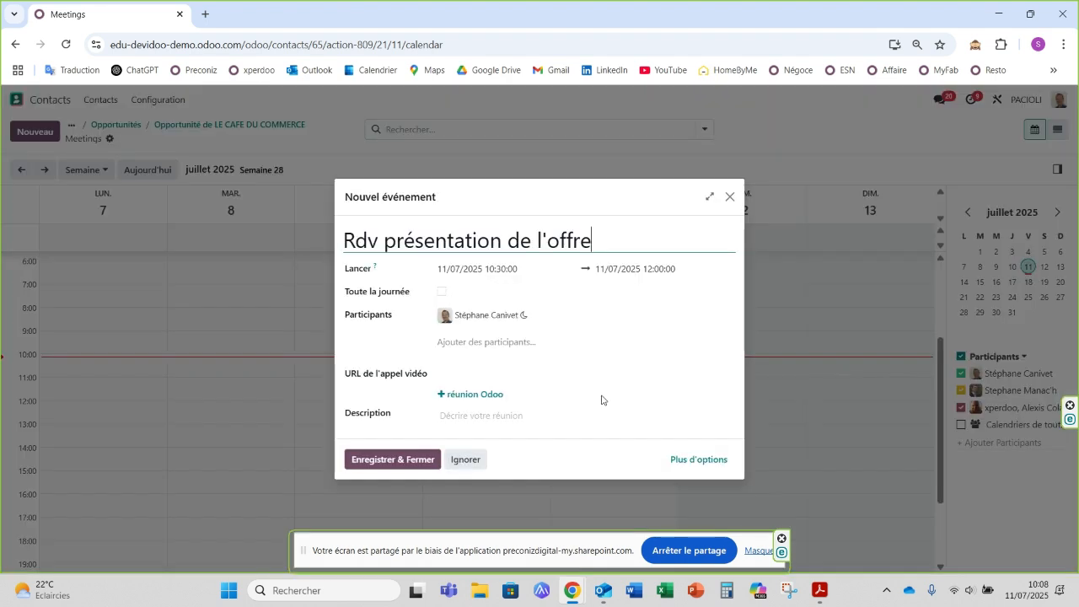
pyautogui.click(352, 241)
pyautogui.write('Le café')
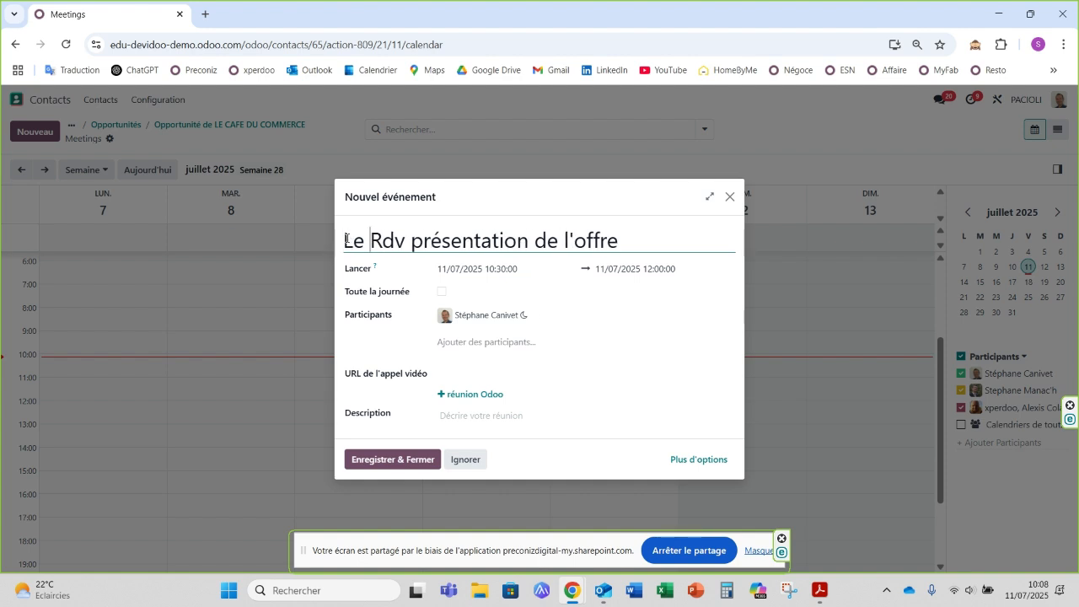
pyautogui.write(' du')
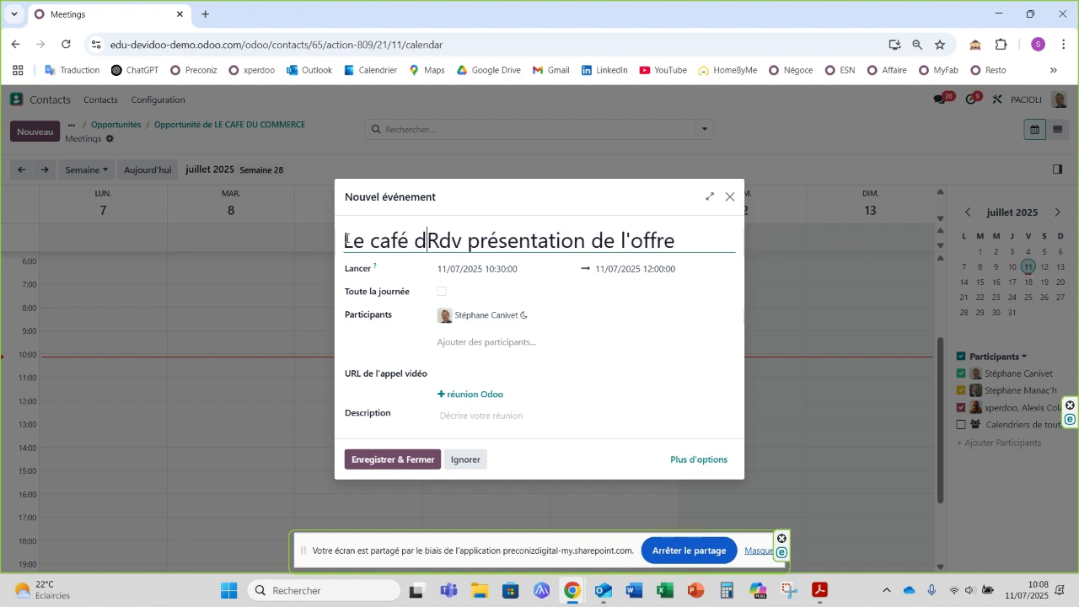
pyautogui.write(' commerce')
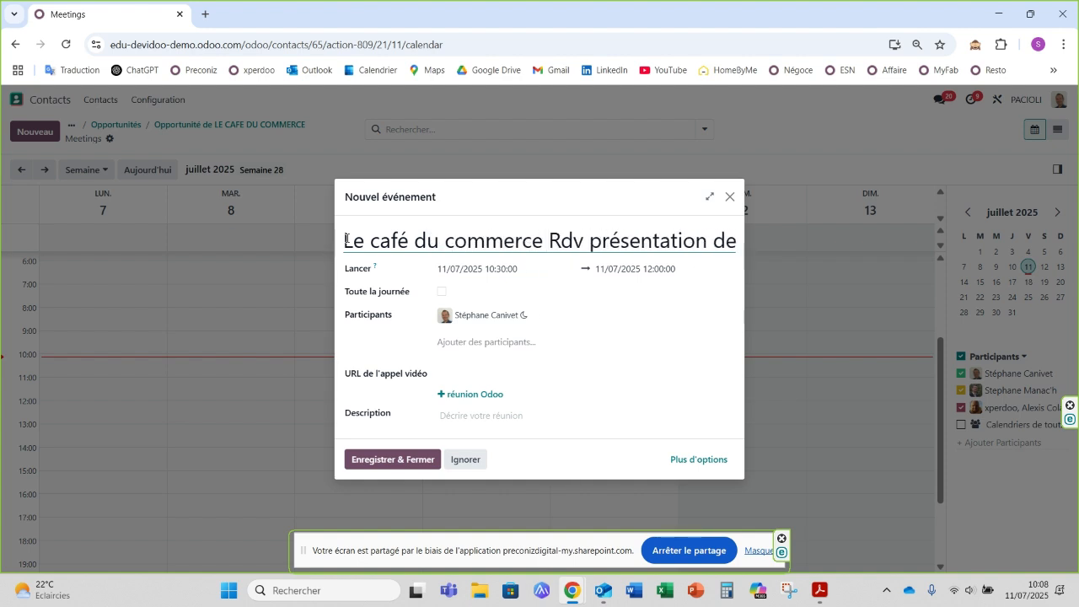
pyautogui.write(' -')
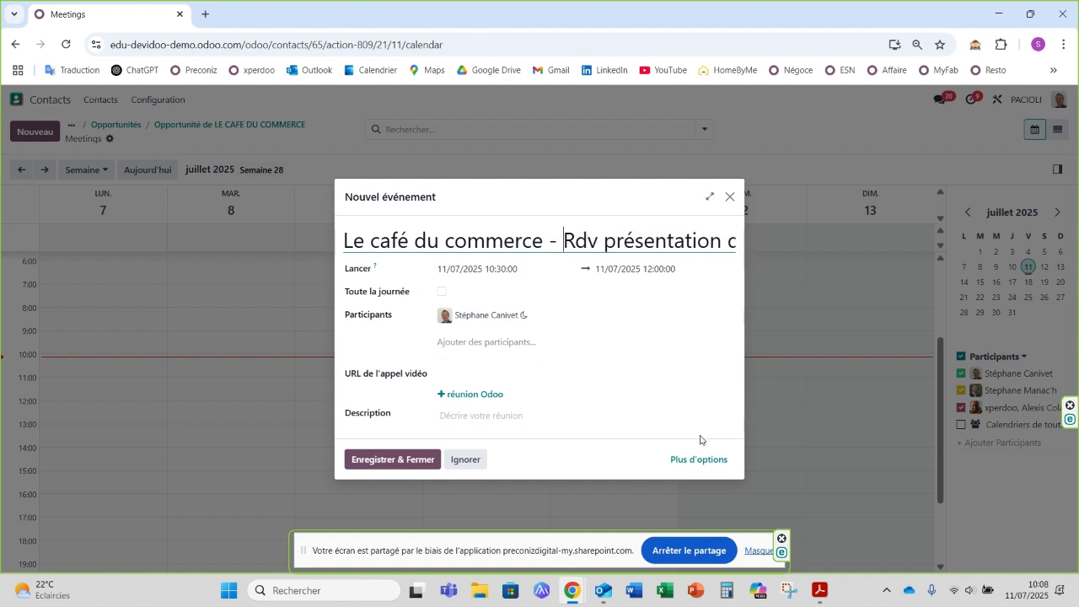
pyautogui.click(393, 459)
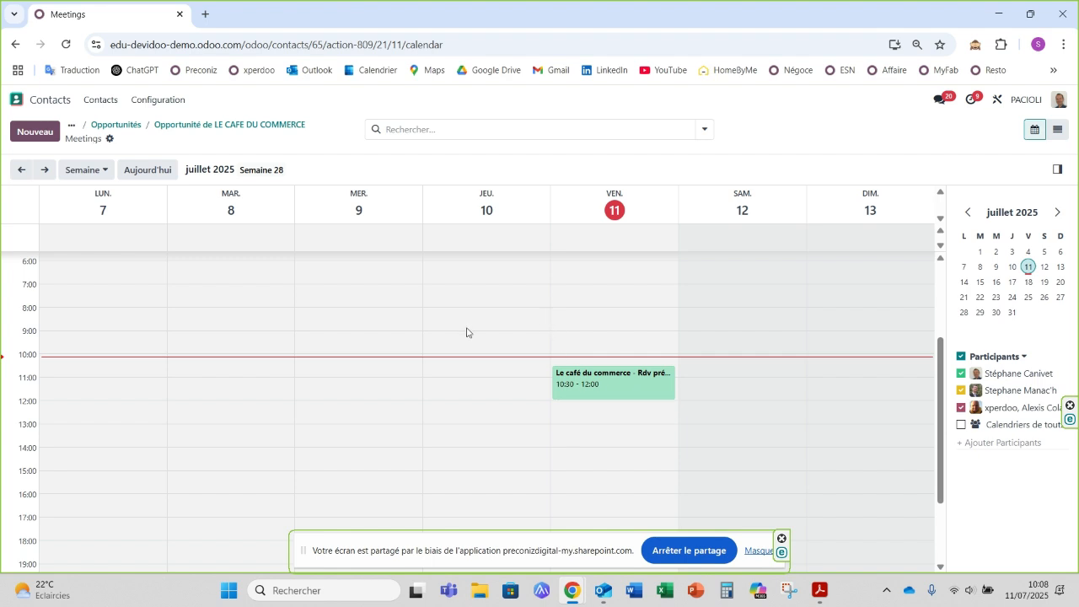
# Step: Check the planned meeting from the opportunity's scheduled activities and in the opportunity pipeline, ending back on the opportunity
pyautogui.click(222, 126)
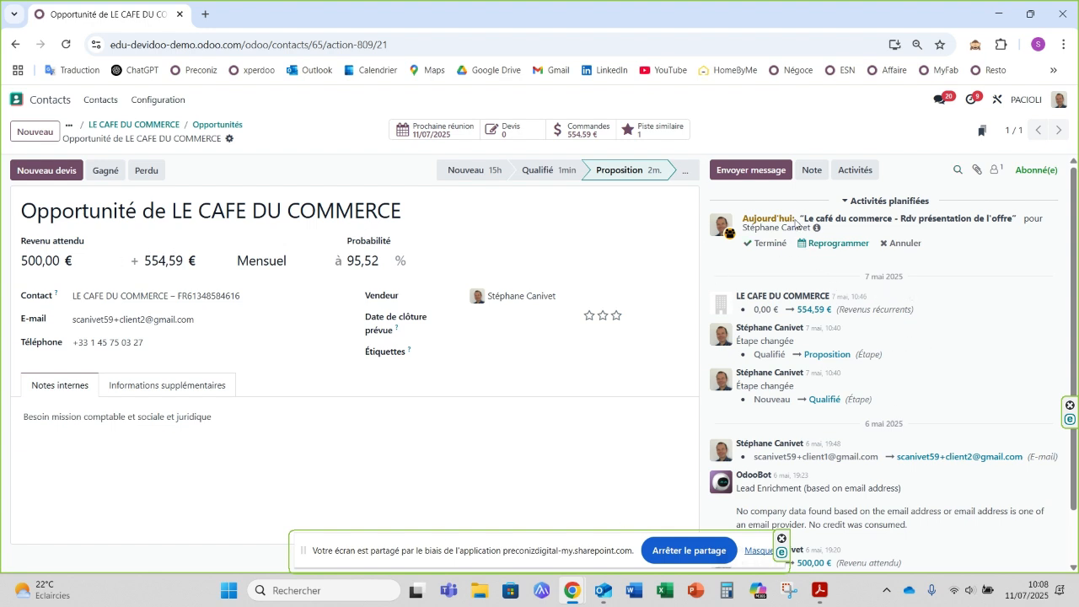
pyautogui.click(832, 244)
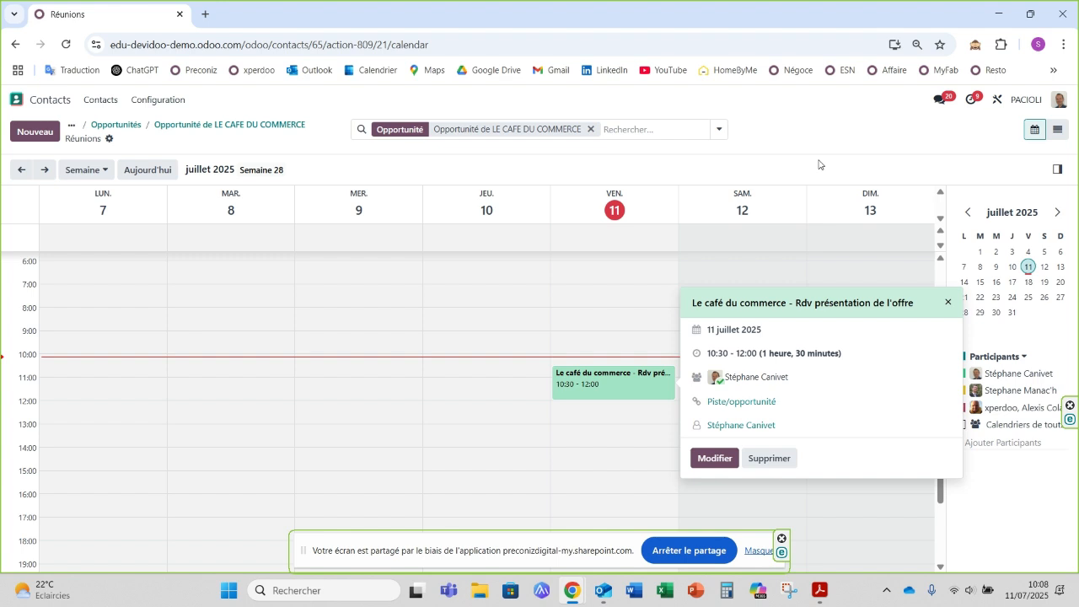
pyautogui.click(206, 128)
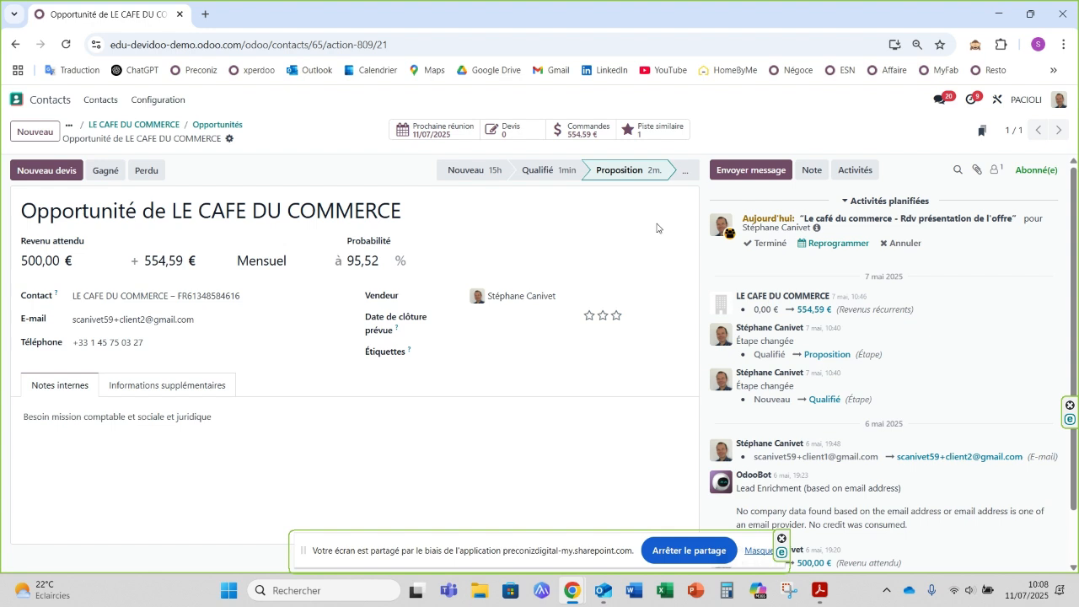
pyautogui.click(216, 127)
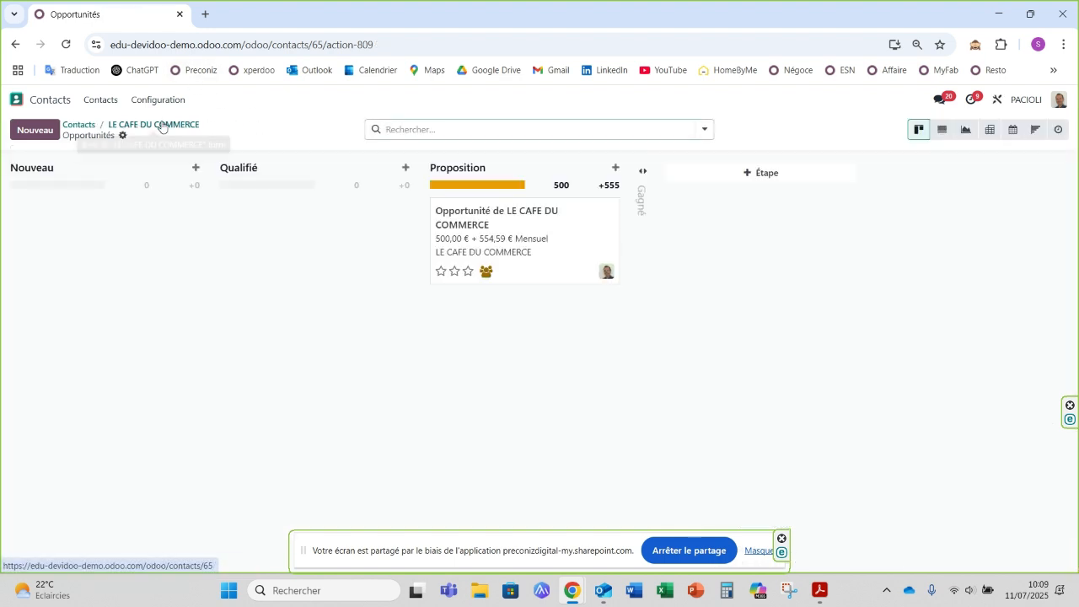
pyautogui.click(563, 241)
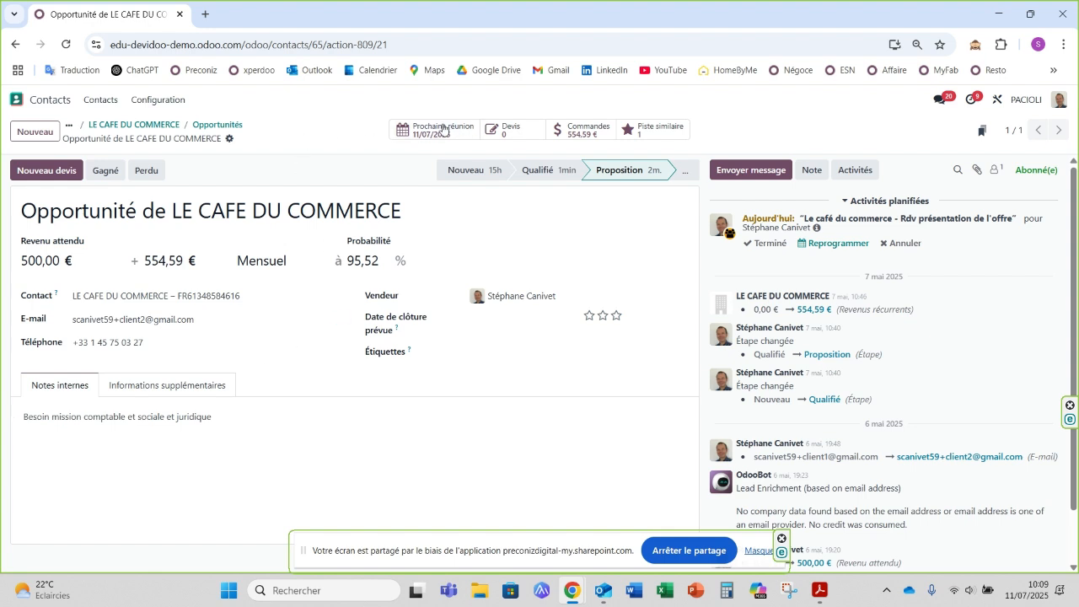
# Step: Create a new quote from the opportunity using the template "XPRD Modèle de devis Mission BIC Démo" and save it
pyautogui.click(517, 133)
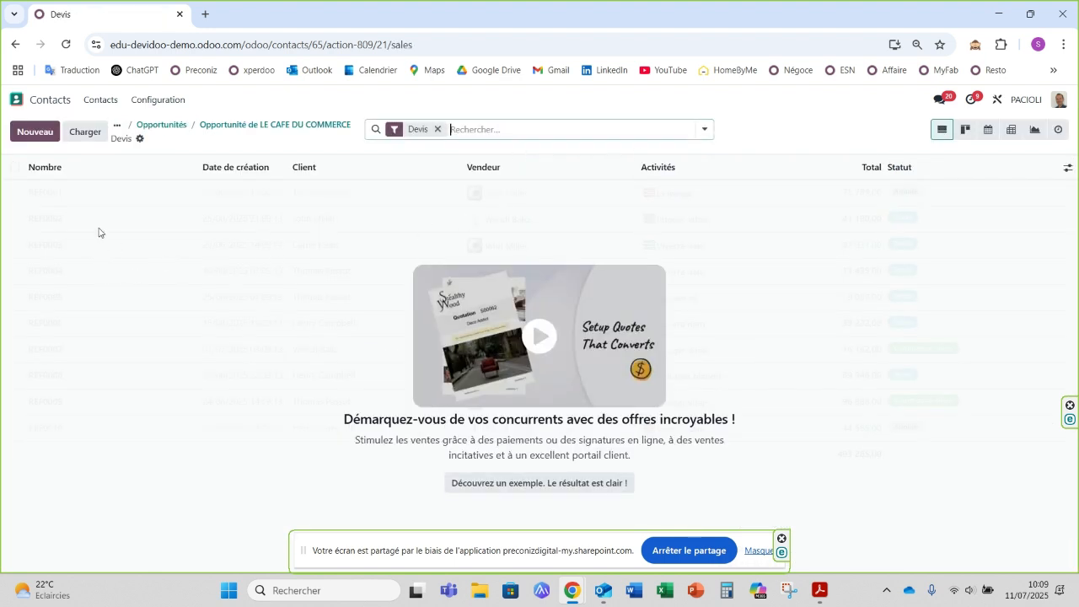
pyautogui.click(35, 133)
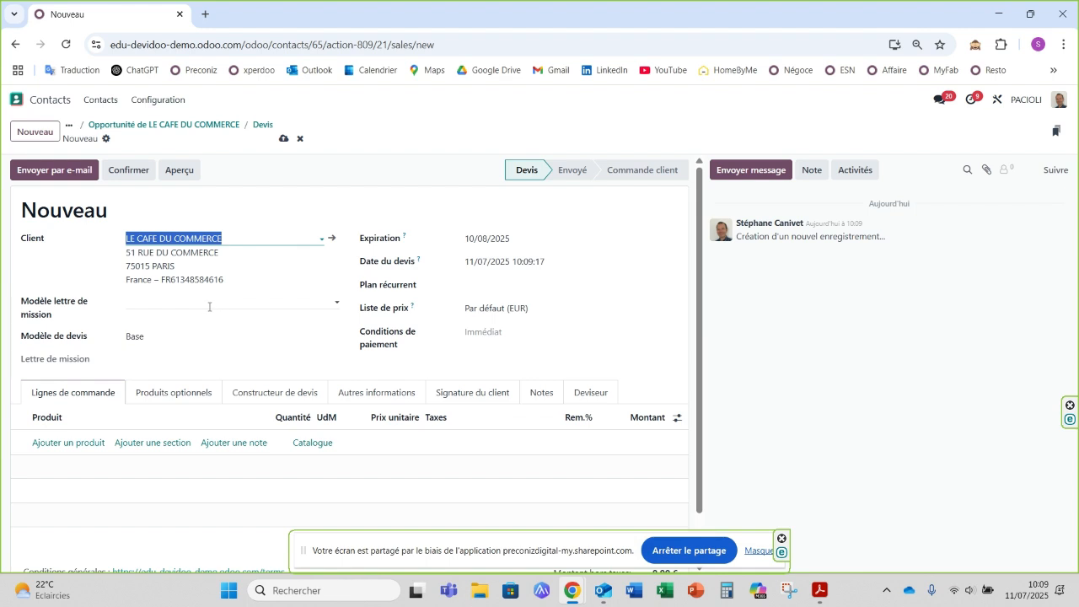
pyautogui.click(213, 337)
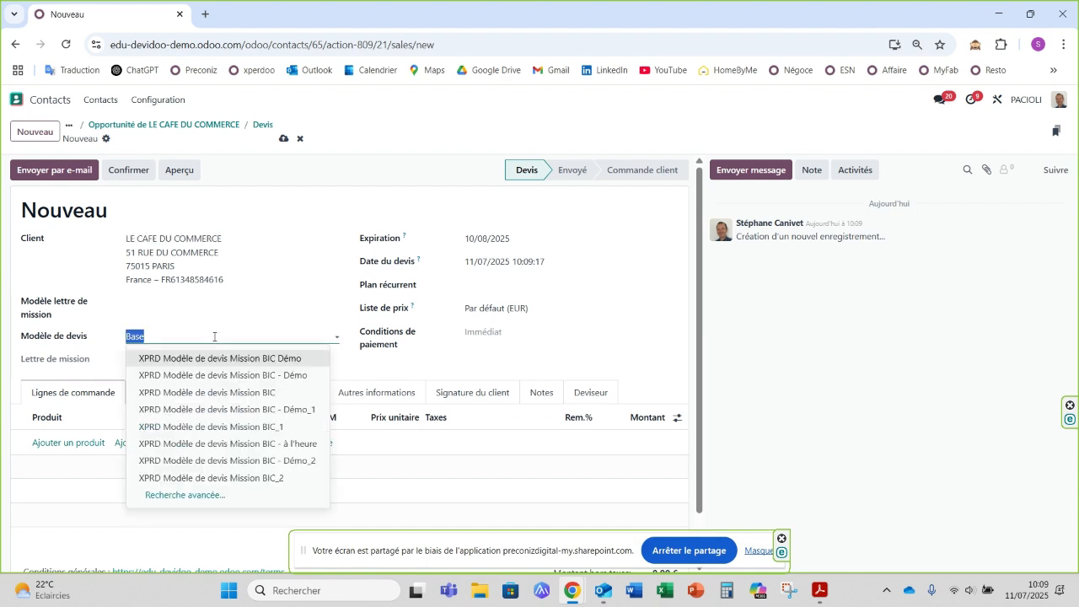
pyautogui.click(215, 359)
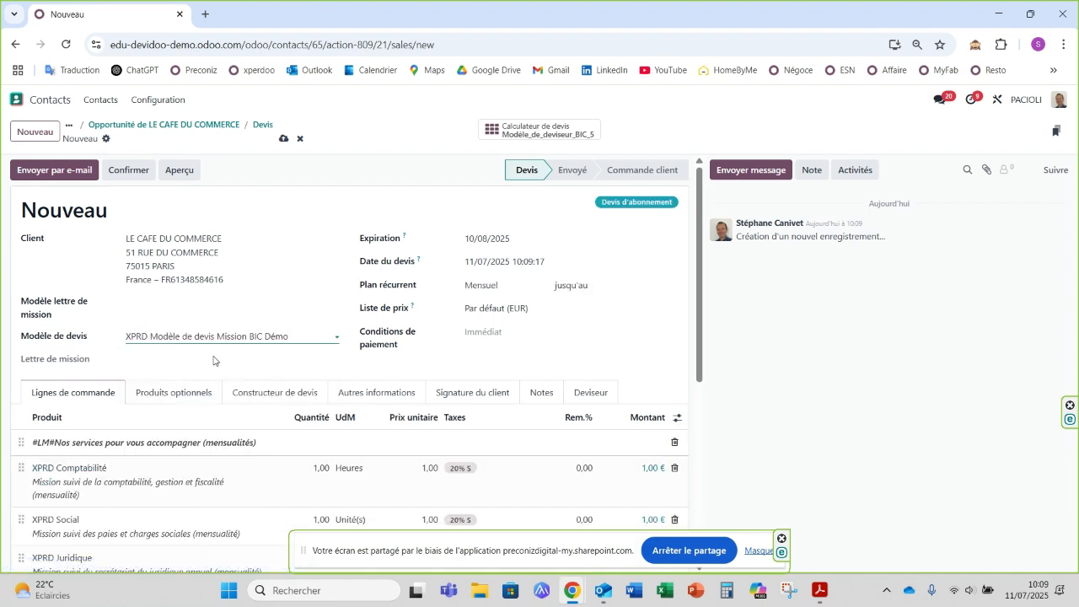
pyautogui.scroll(-2, 193, 388)
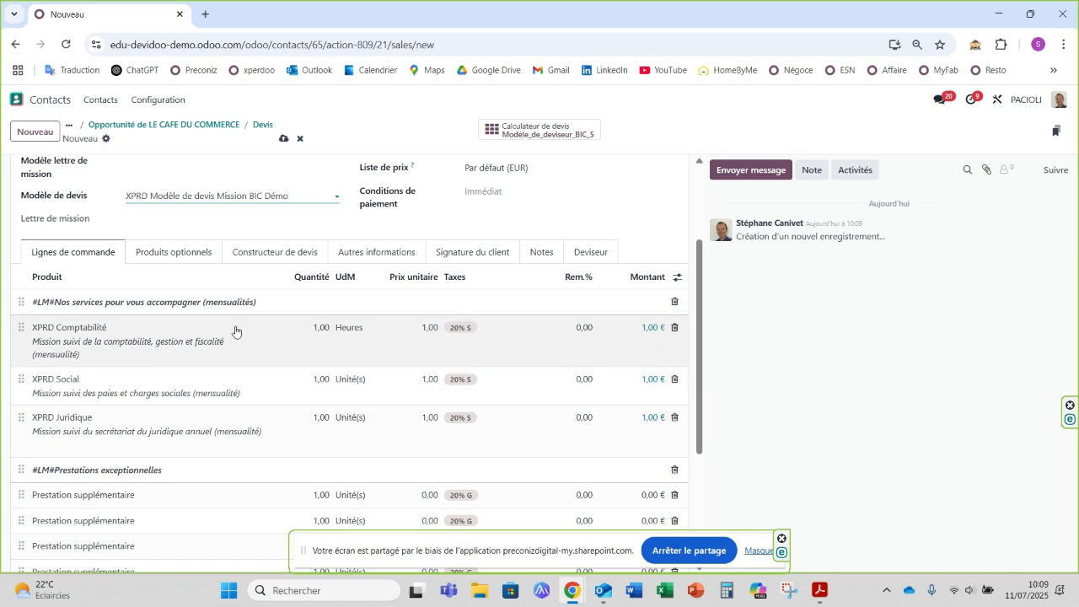
pyautogui.scroll(2, 274, 208)
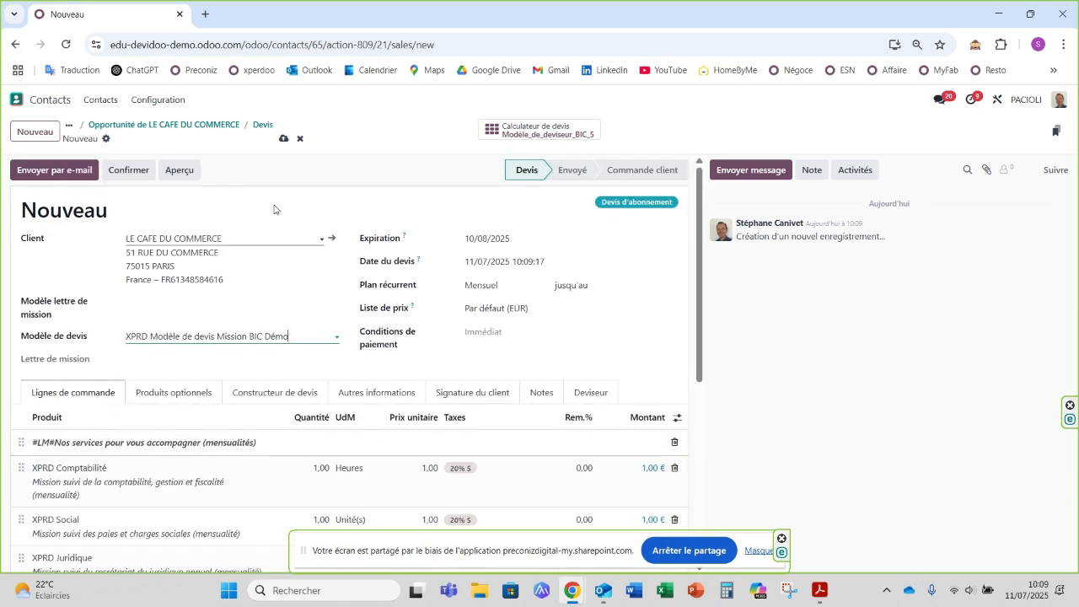
pyautogui.click(281, 139)
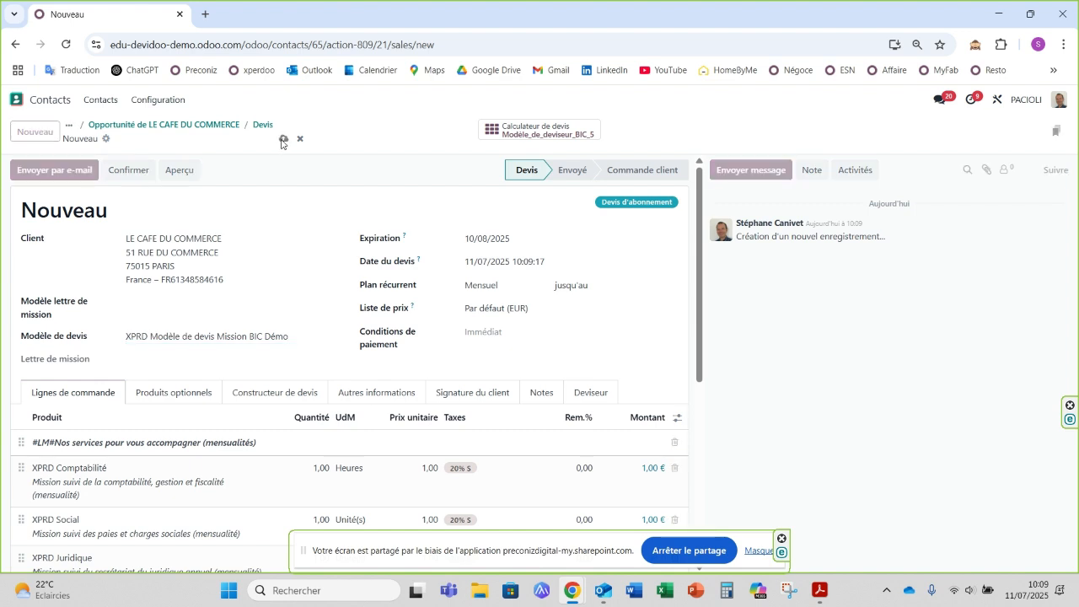
# Step: Open the quote's calculator and examine the service levels, including the Sur mesure choices for "Saisie des pièces comptables"
pyautogui.click(523, 132)
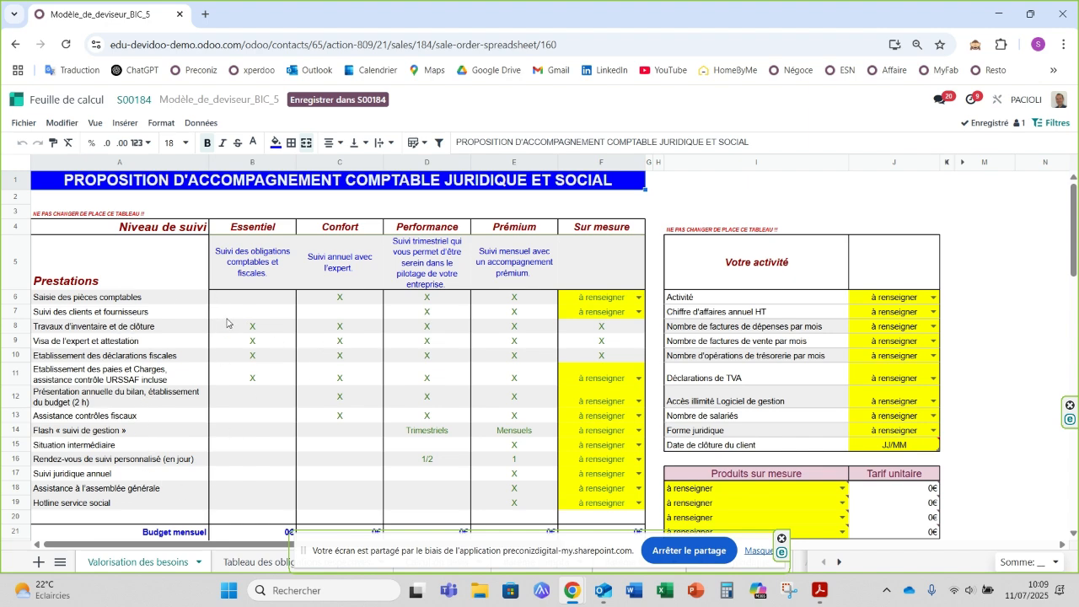
pyautogui.scroll(-1, 253, 350)
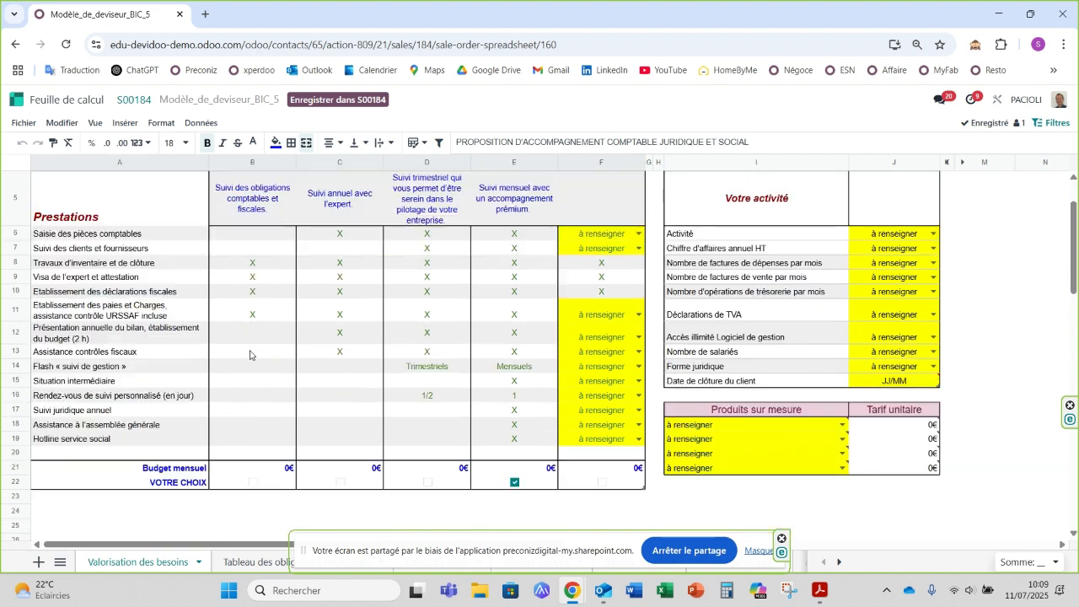
pyautogui.scroll(1, 303, 386)
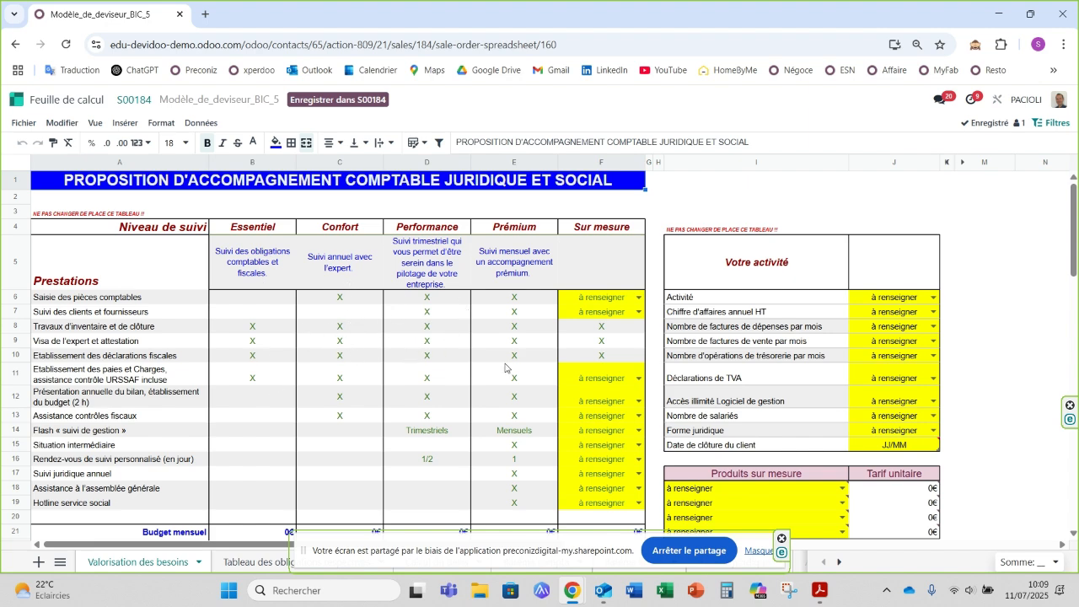
pyautogui.scroll(-1, 514, 322)
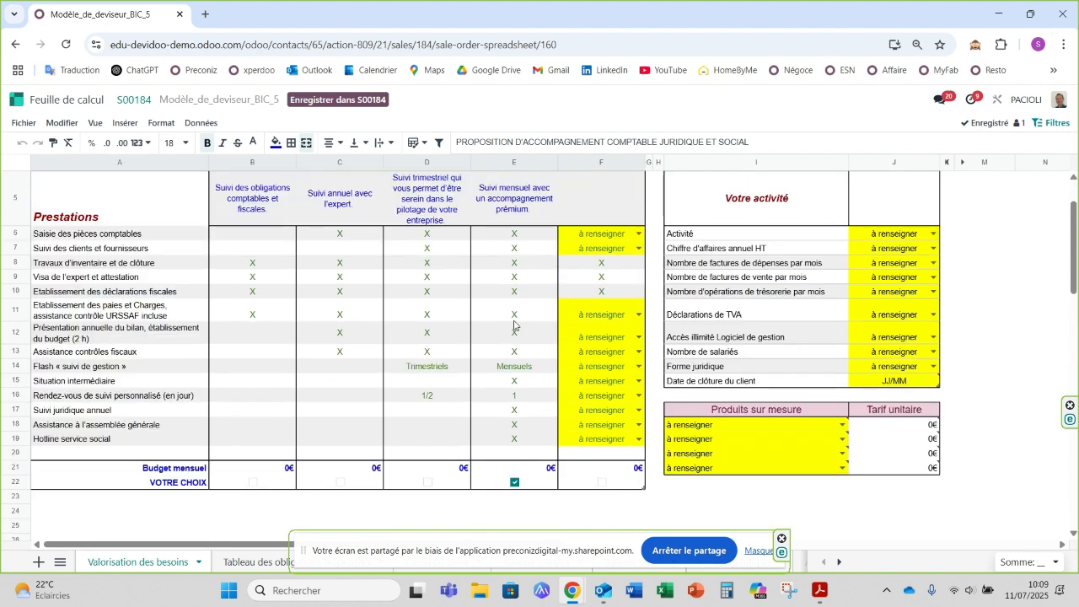
pyautogui.scroll(1, 512, 318)
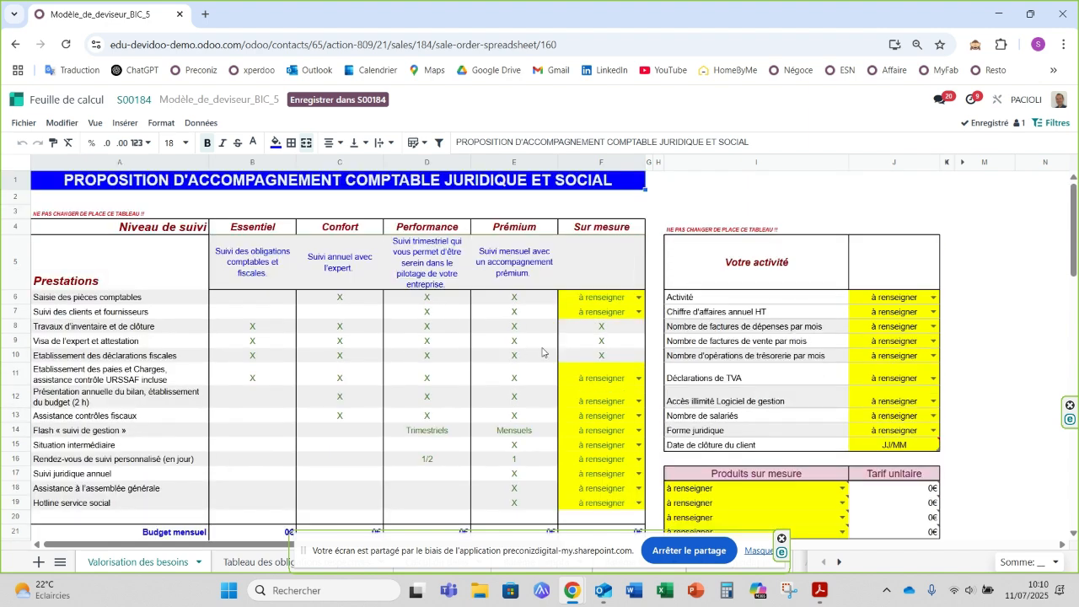
pyautogui.click(639, 300)
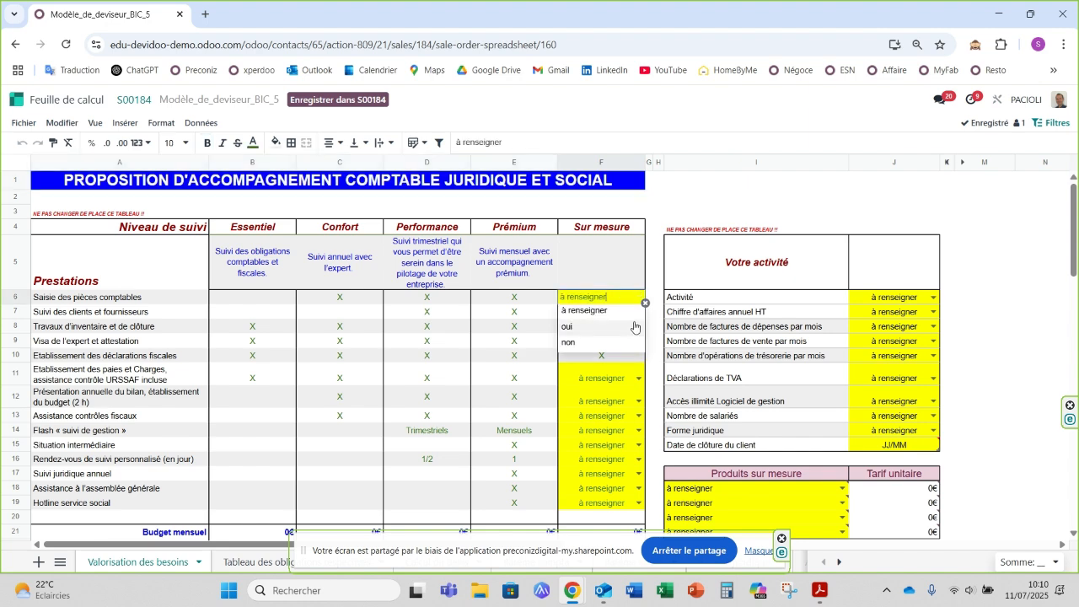
pyautogui.click(662, 226)
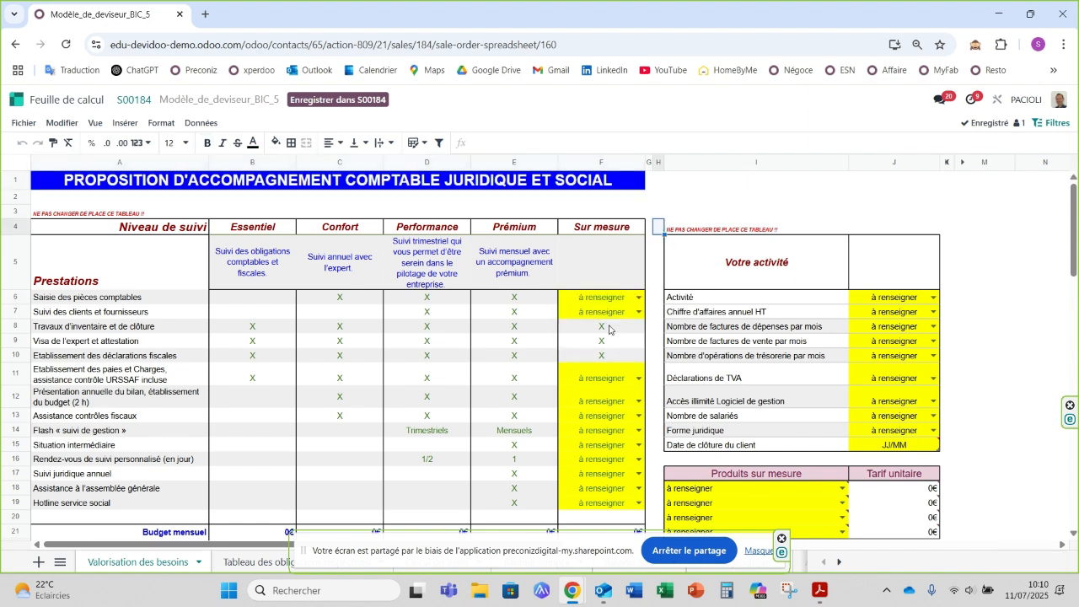
# Step: In the client activity table, set Activité to Commerçant and Chiffre d'affaires annuel HT to 150<CA<200 K€
pyautogui.scroll(-1, 605, 375)
pyautogui.scroll(1, 597, 359)
pyautogui.click(932, 298)
pyautogui.click(881, 328)
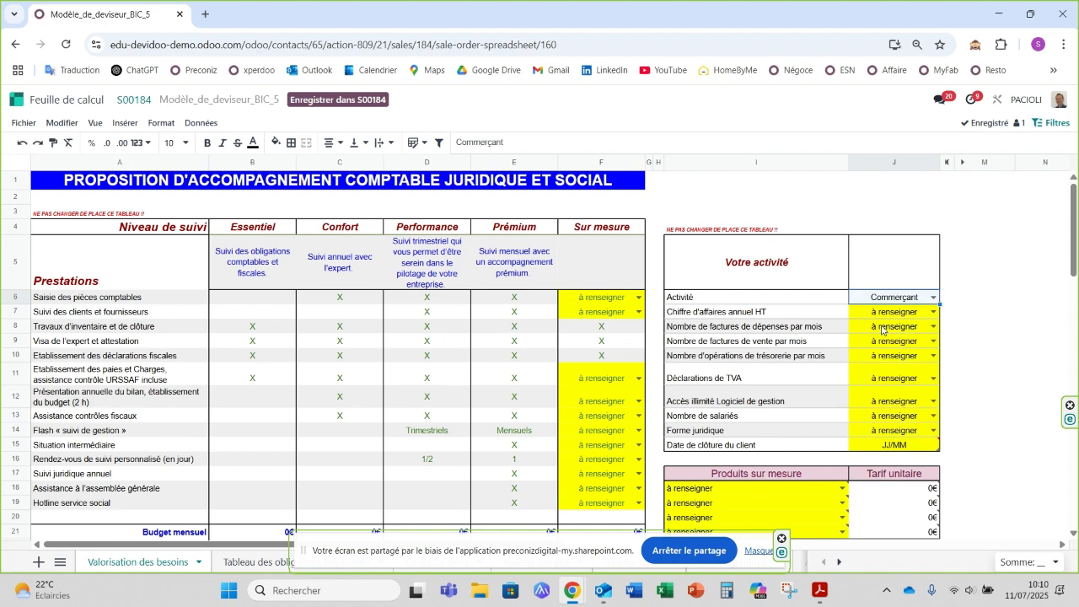
pyautogui.click(933, 312)
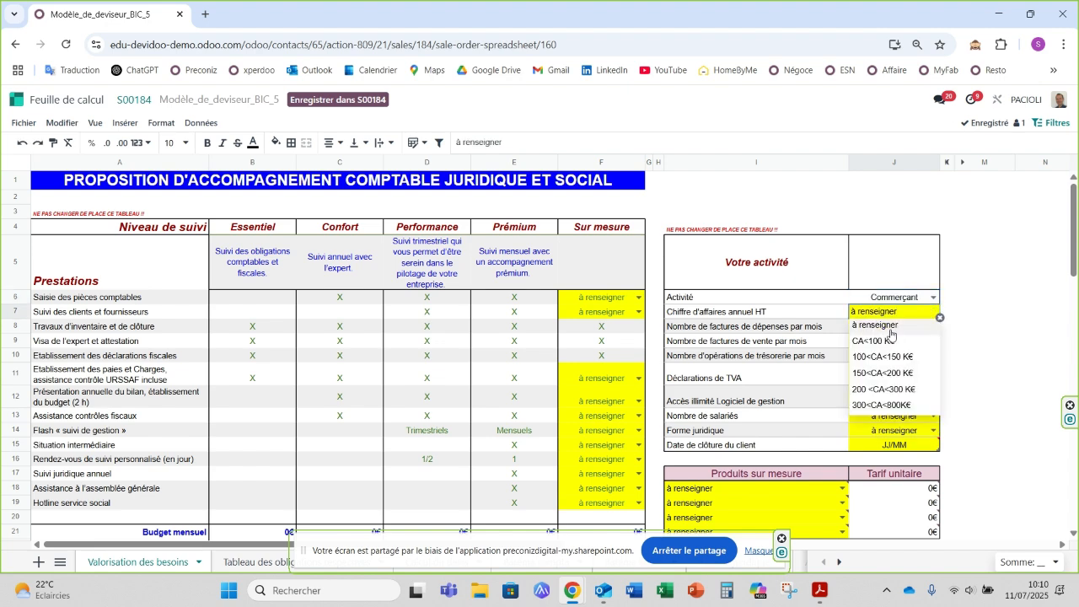
pyautogui.click(894, 374)
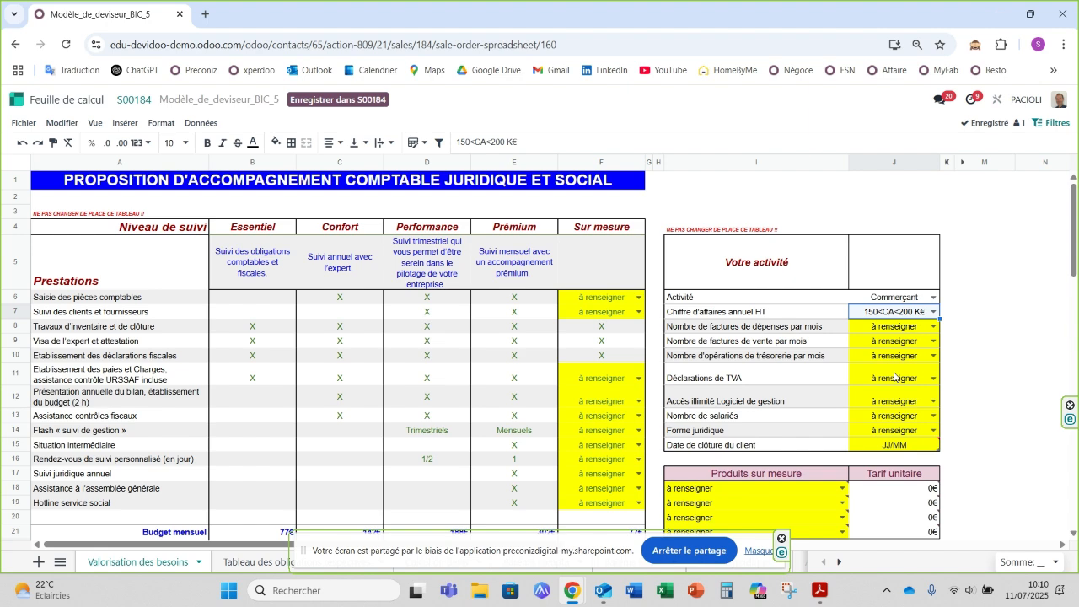
# Step: Set the monthly volumes to <5 expense invoices, 5-15 sales invoices and 5-15 treasury operations
pyautogui.click(932, 329)
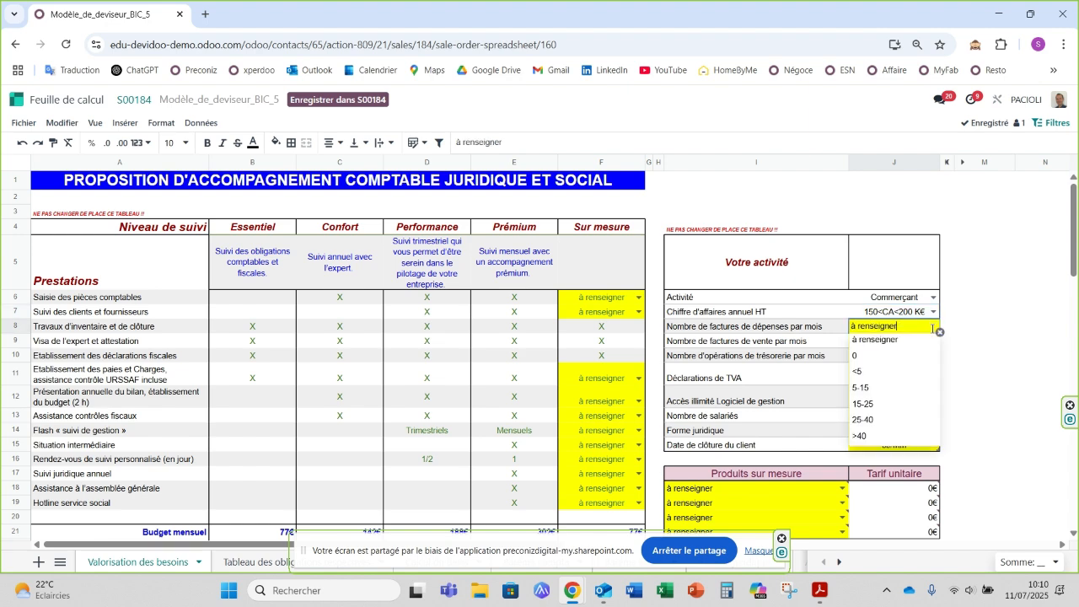
pyautogui.click(873, 372)
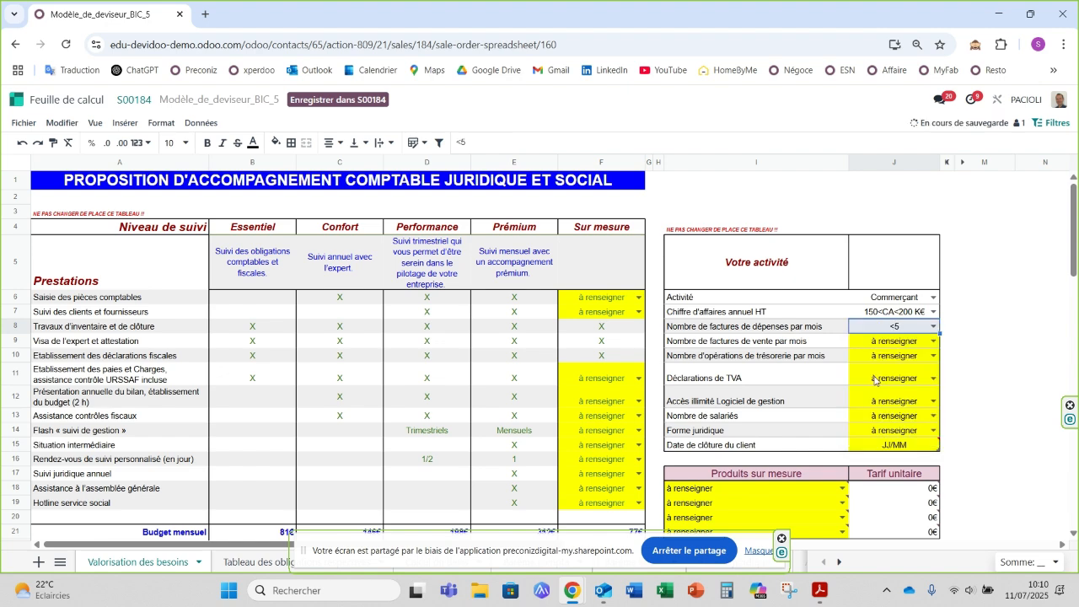
pyautogui.click(933, 341)
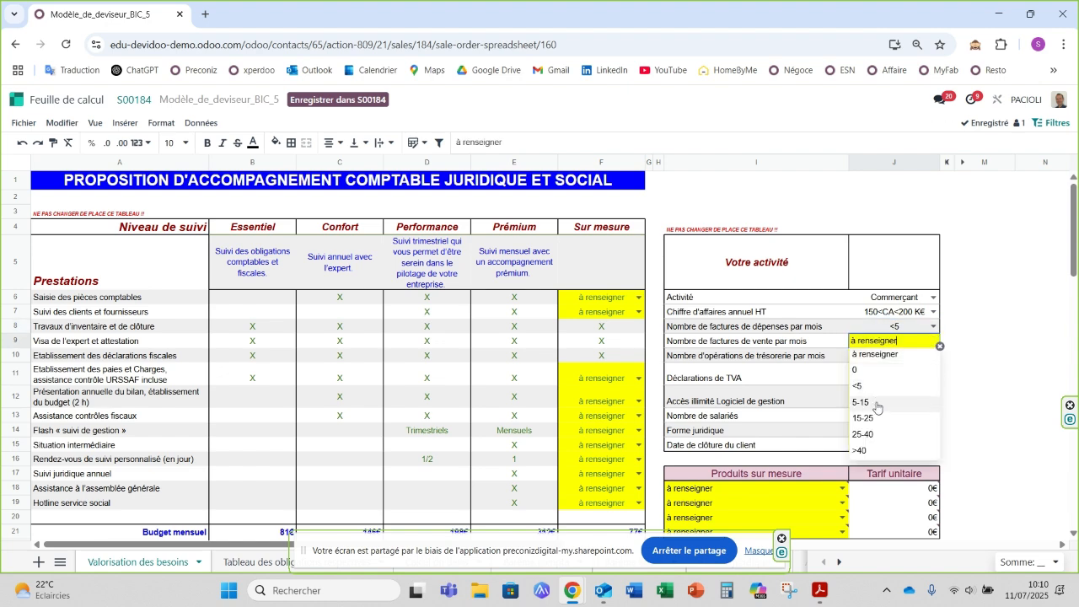
pyautogui.click(876, 402)
pyautogui.click(933, 357)
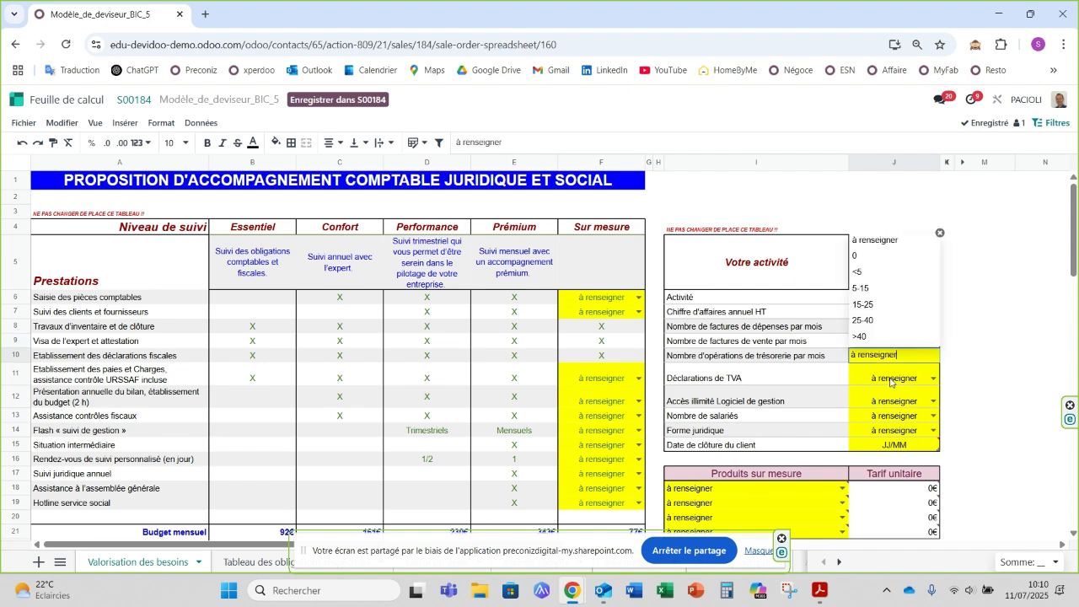
pyautogui.click(868, 288)
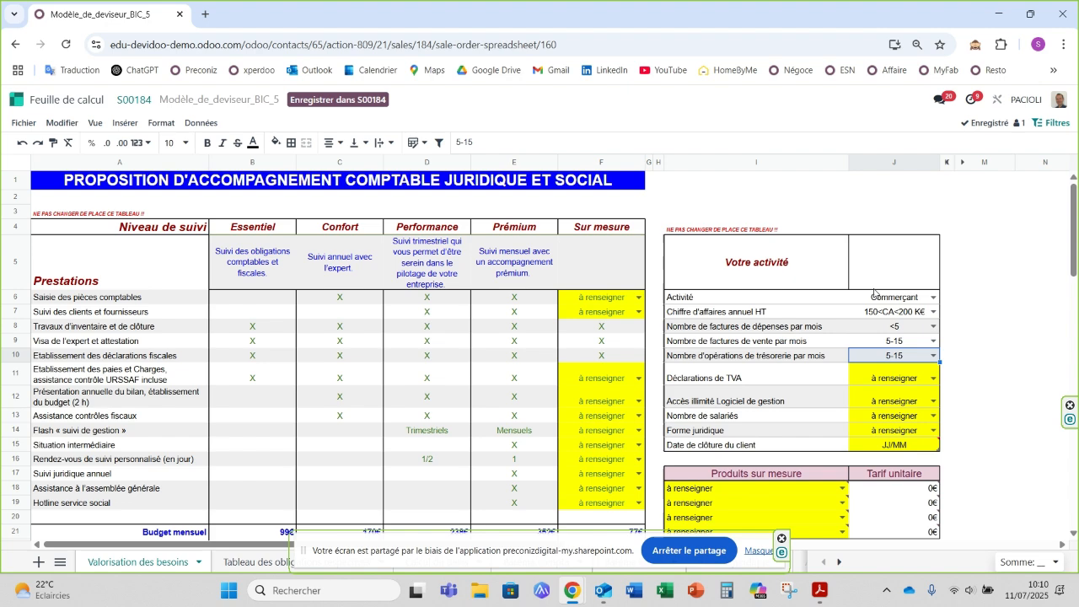
# Step: Set Déclarations de TVA to Réel Normal and Accès illimité Logiciel de gestion to Compta & GesCom
pyautogui.click(933, 379)
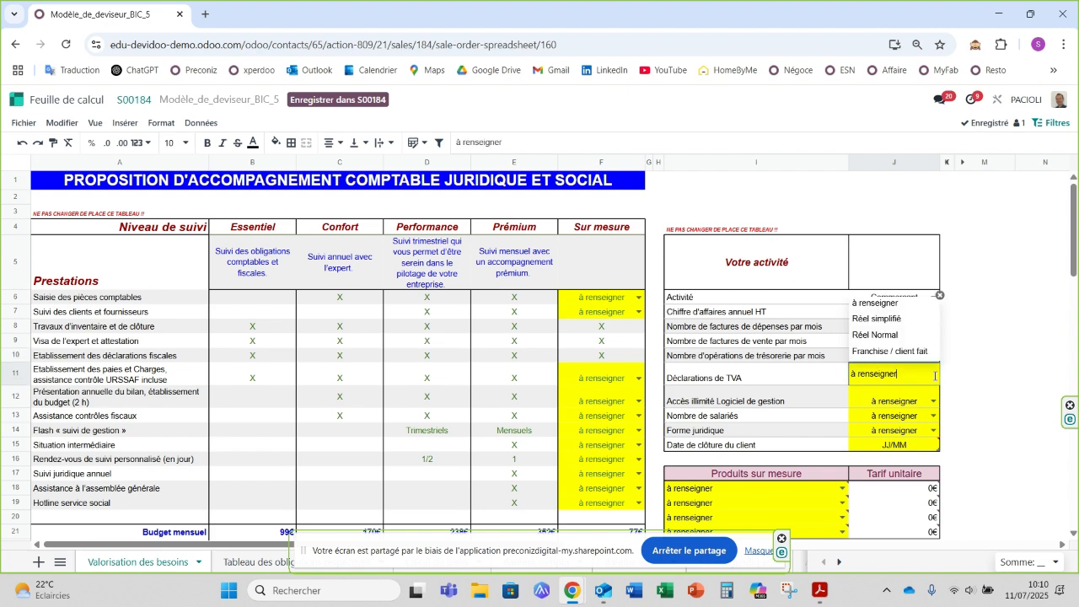
pyautogui.click(879, 334)
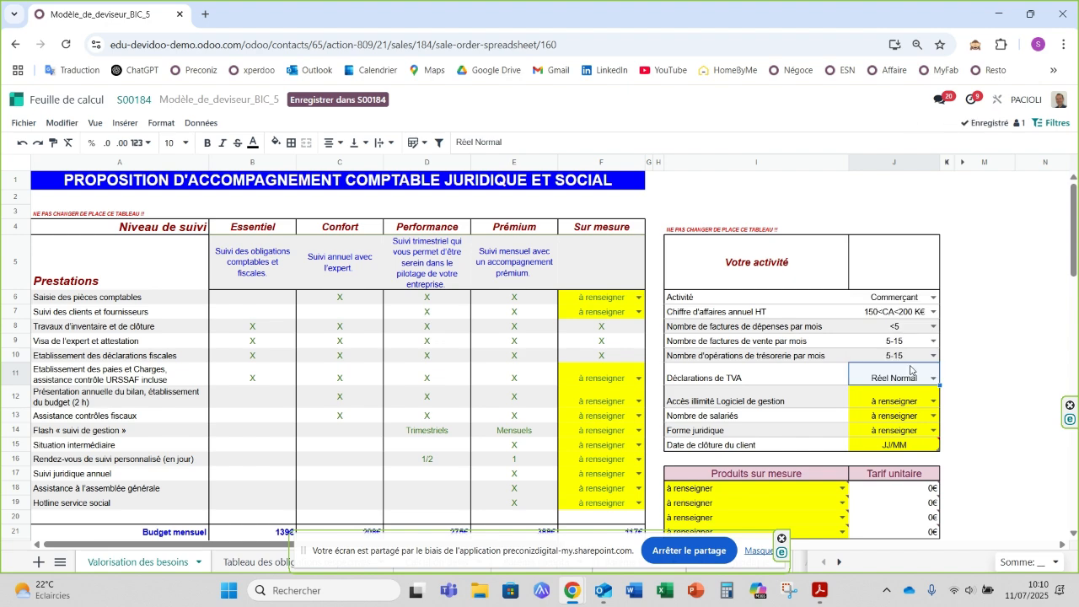
pyautogui.click(932, 403)
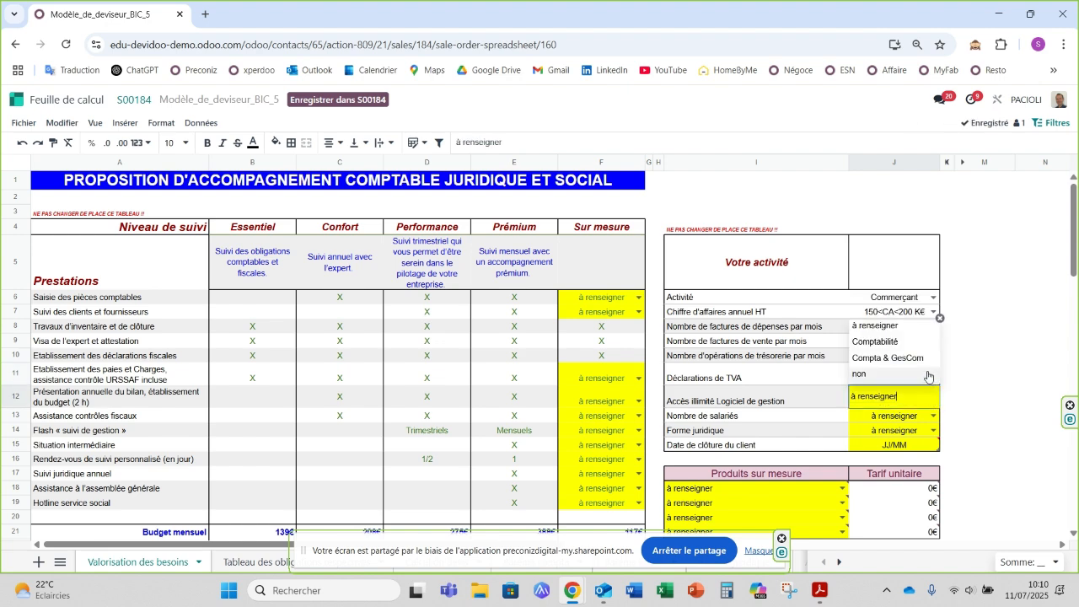
pyautogui.click(886, 358)
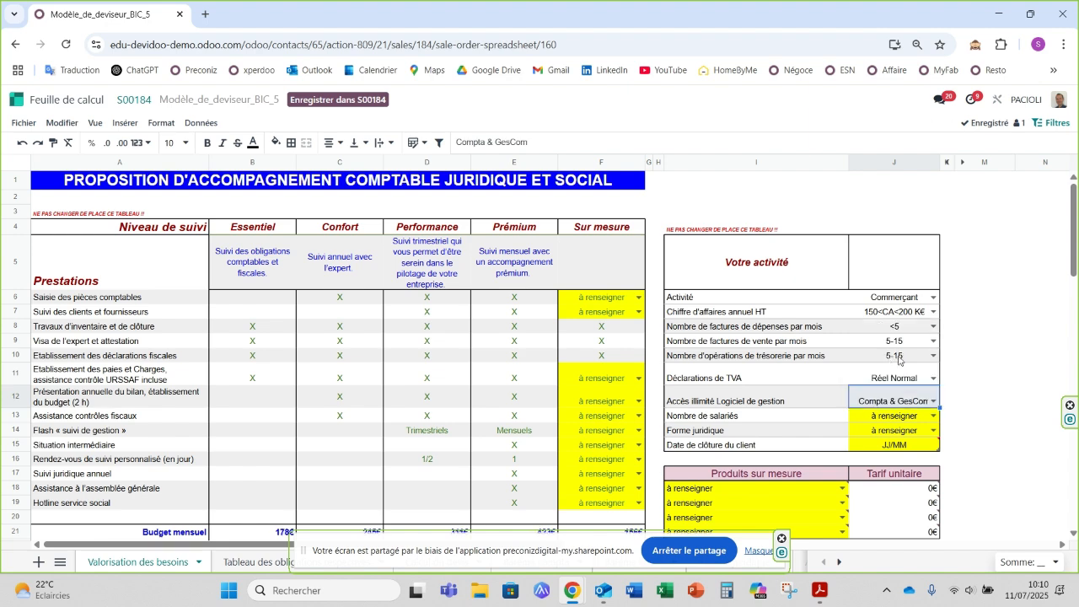
# Step: Complete the activity table with 3 employees, legal form SAS and client closing date 12/25
pyautogui.click(933, 416)
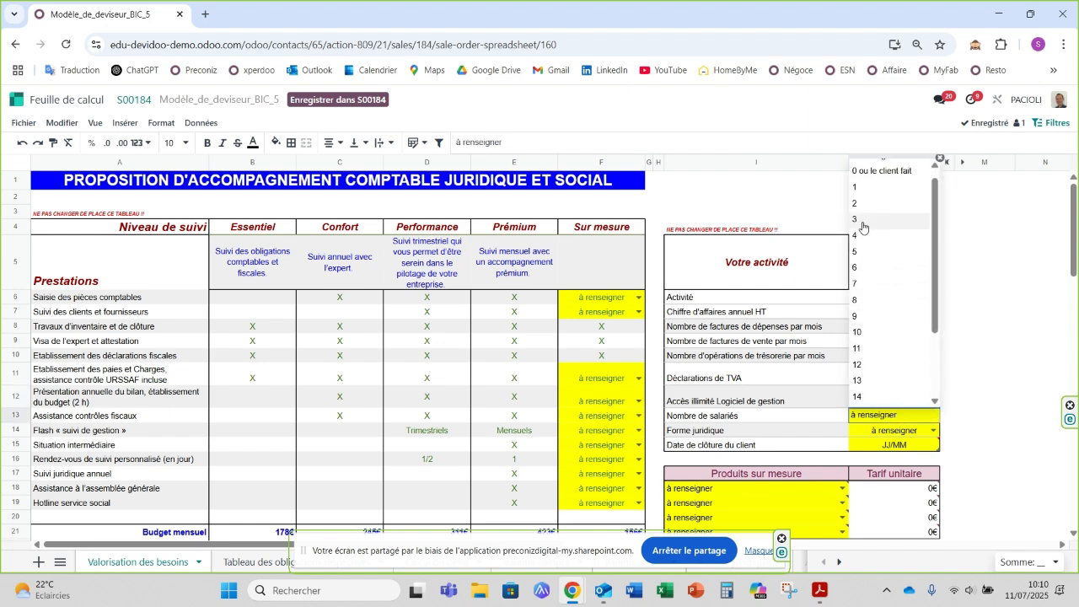
pyautogui.click(861, 220)
pyautogui.click(929, 431)
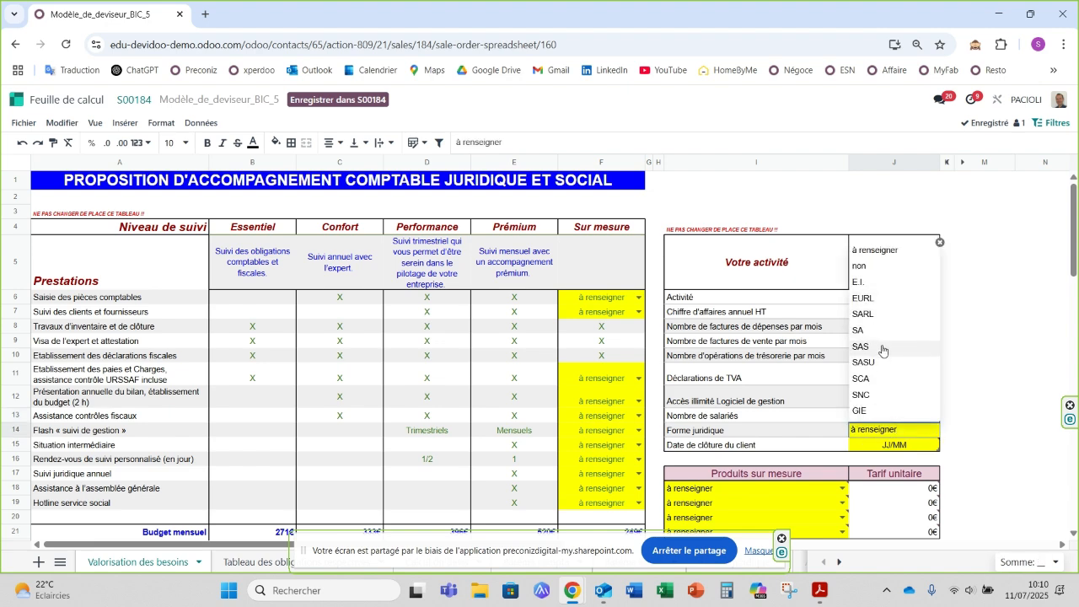
pyautogui.click(883, 347)
pyautogui.click(886, 448)
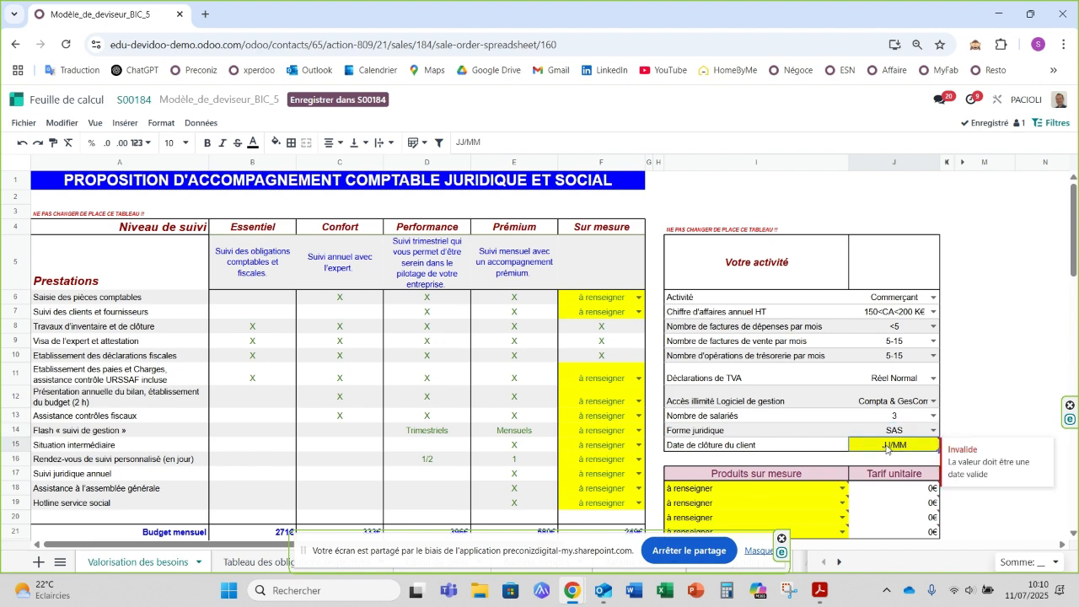
pyautogui.write('12')
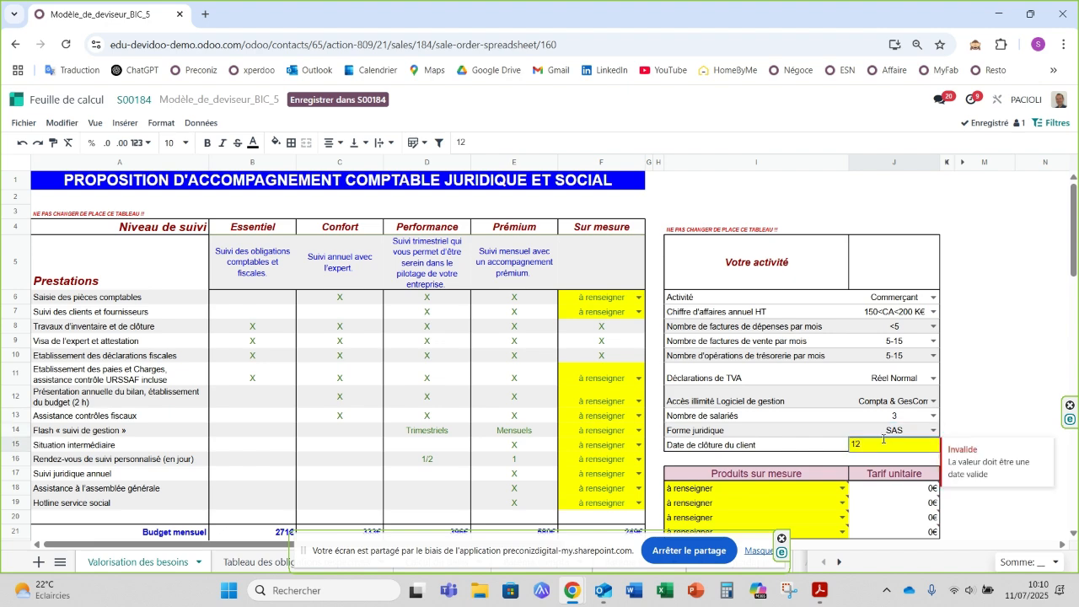
pyautogui.write('/25')
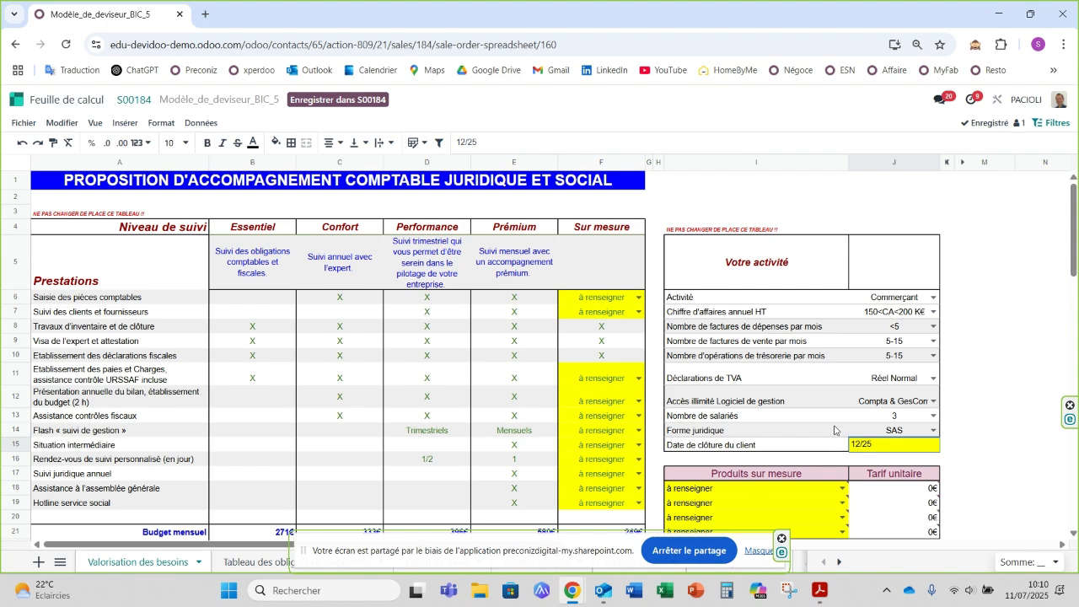
pyautogui.click(839, 430)
# Step: Choose Prévisionnel as the first custom product under Produits sur mesure
pyautogui.scroll(-1, 833, 416)
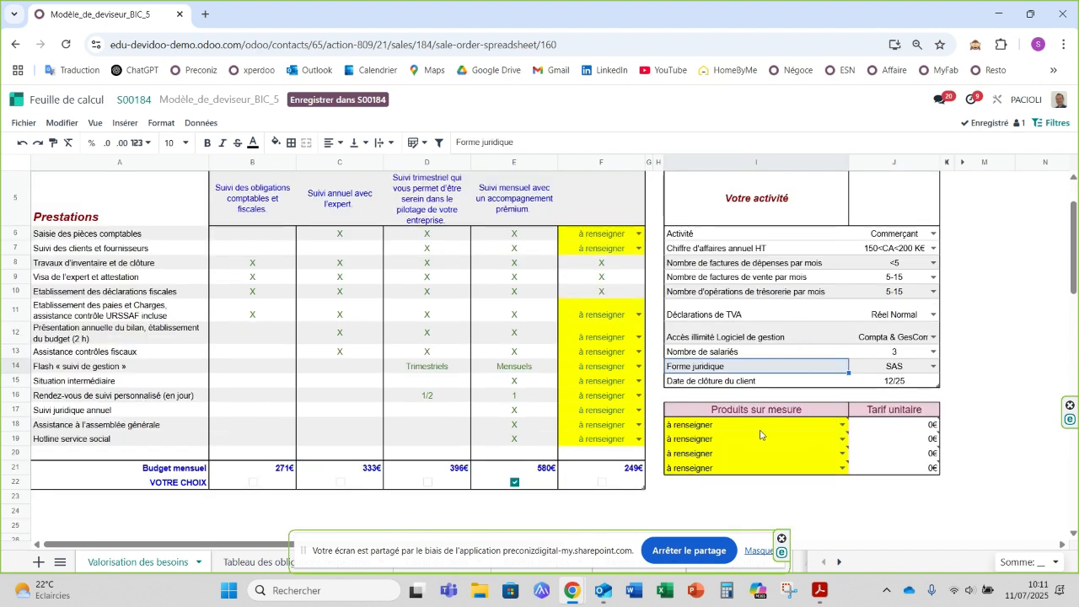
pyautogui.click(842, 428)
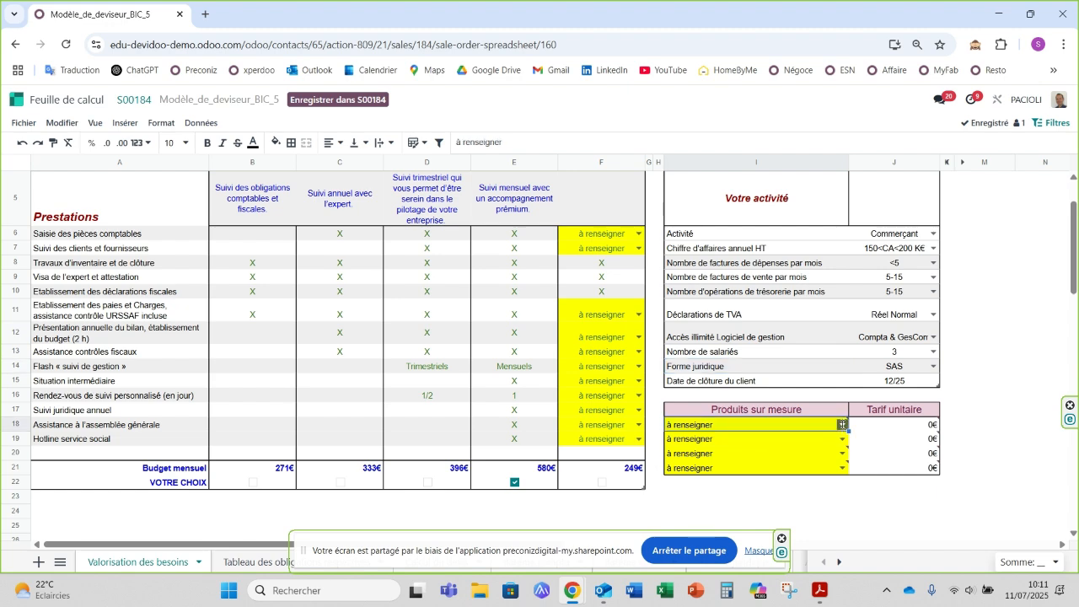
pyautogui.click(713, 310)
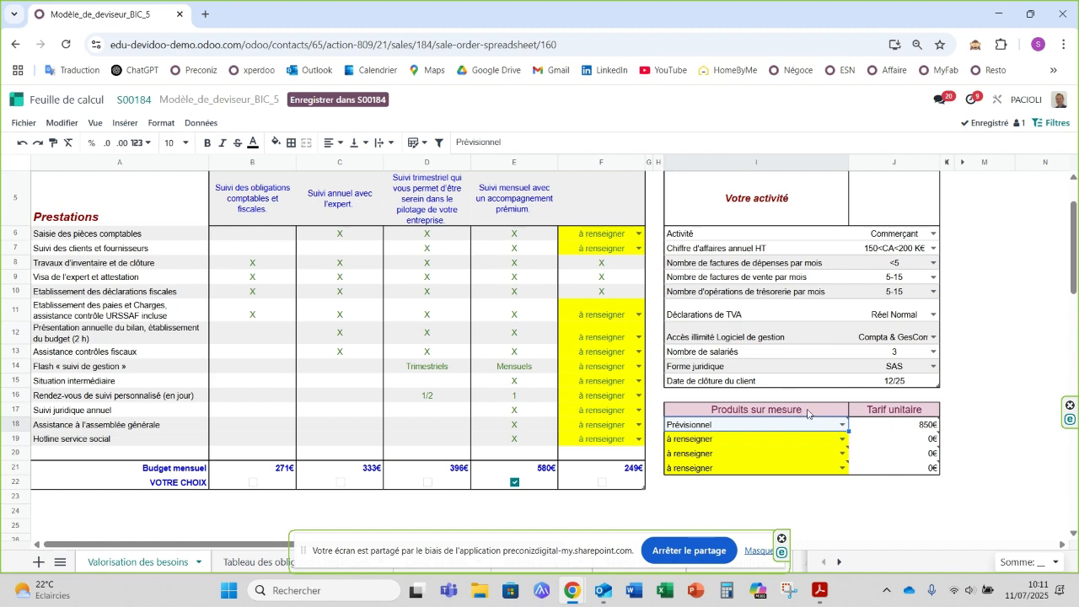
# Step: Compare the services included in each level with their monthly budgets and the selected choice
pyautogui.scroll(2, 809, 413)
pyautogui.scroll(-2, 788, 413)
pyautogui.scroll(2, 522, 346)
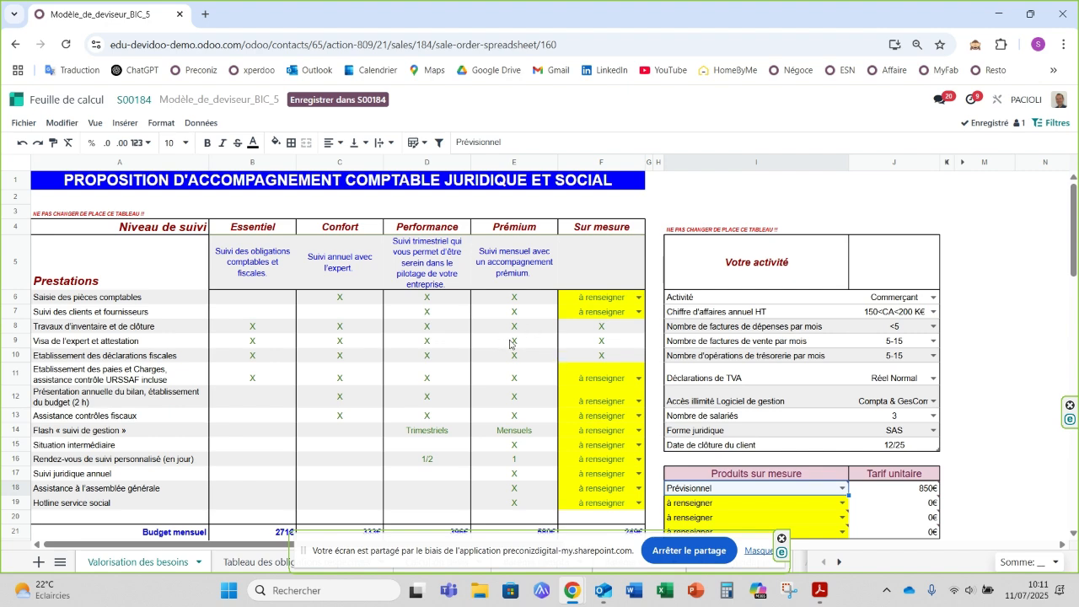
pyautogui.scroll(-2, 395, 362)
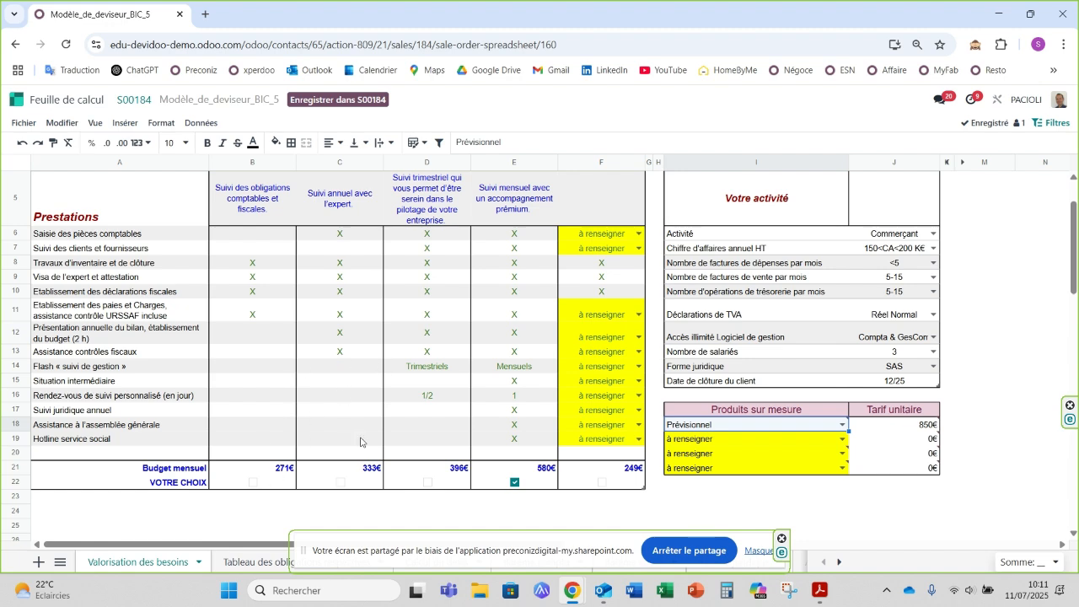
pyautogui.scroll(2, 495, 375)
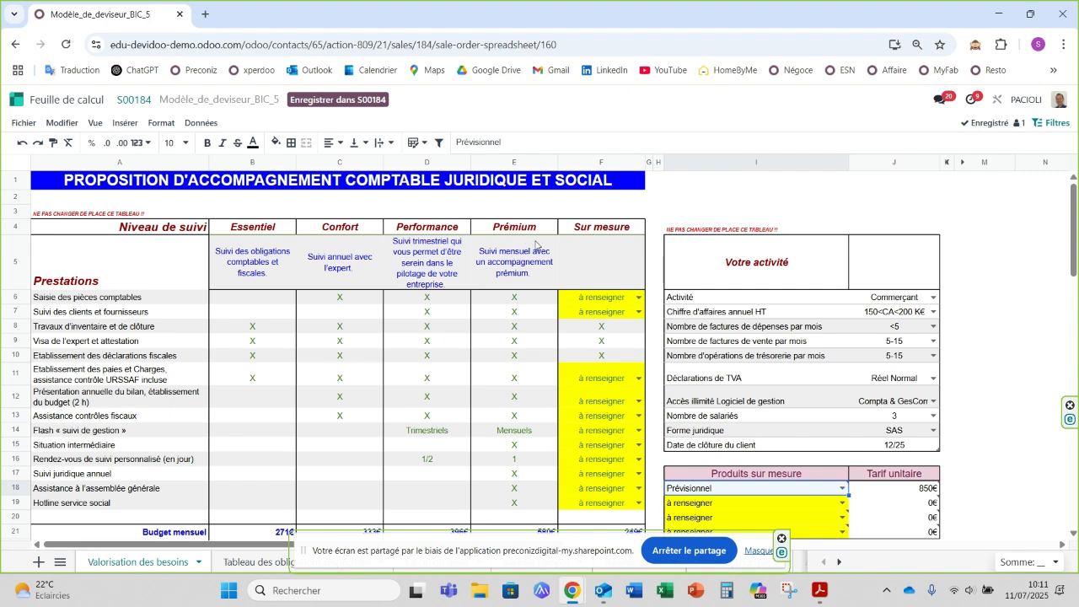
pyautogui.scroll(-2, 524, 288)
pyautogui.scroll(2, 520, 286)
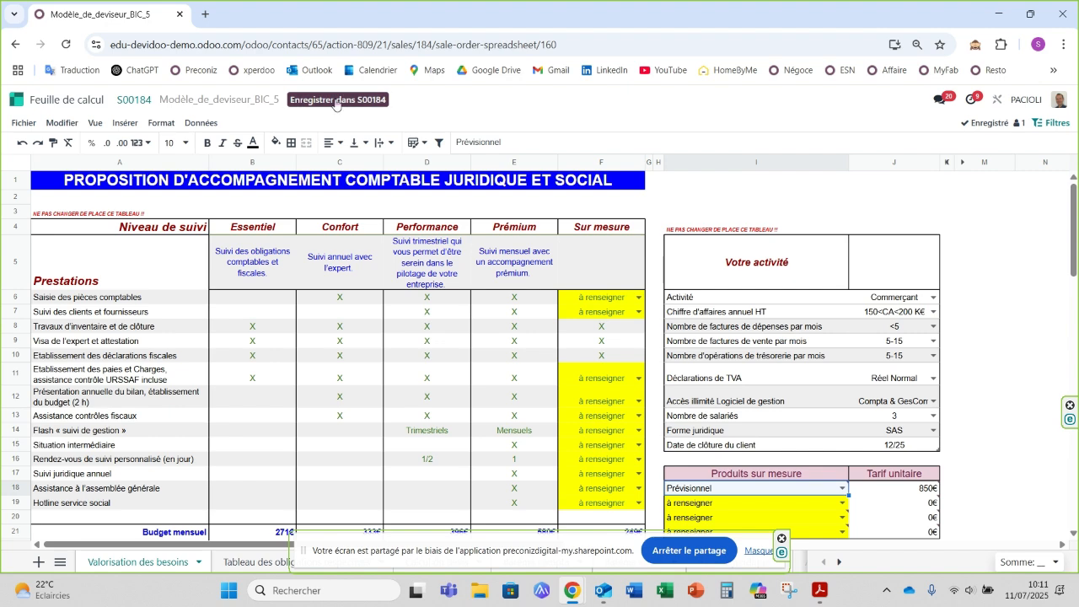
# Step: Save the calculator results into quote S00184 and review its monthly service and exceptional service lines
pyautogui.scroll(-3, 505, 278)
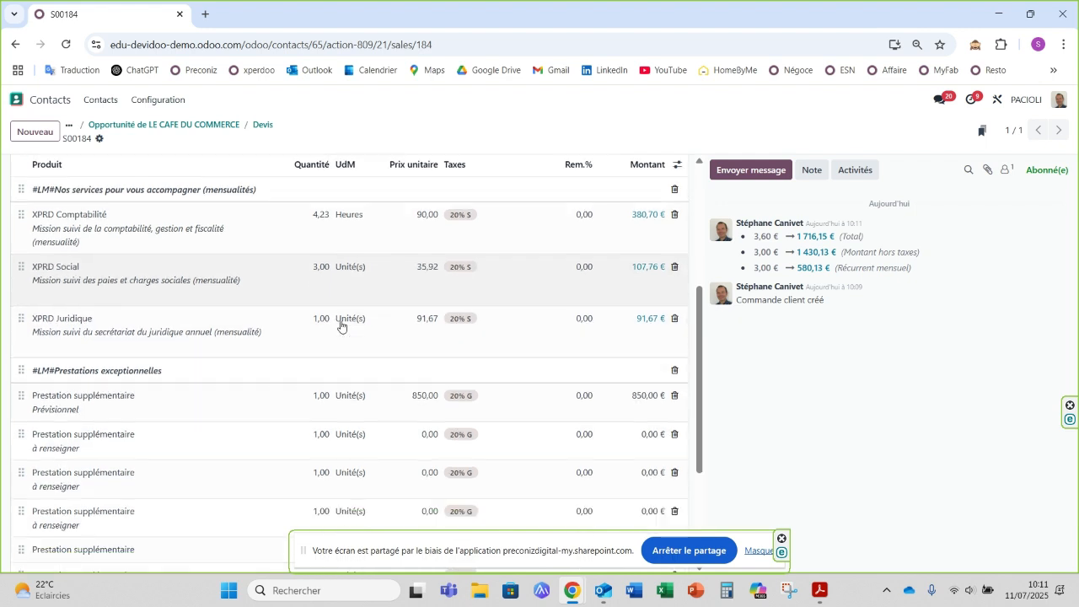
pyautogui.scroll(-1, 345, 337)
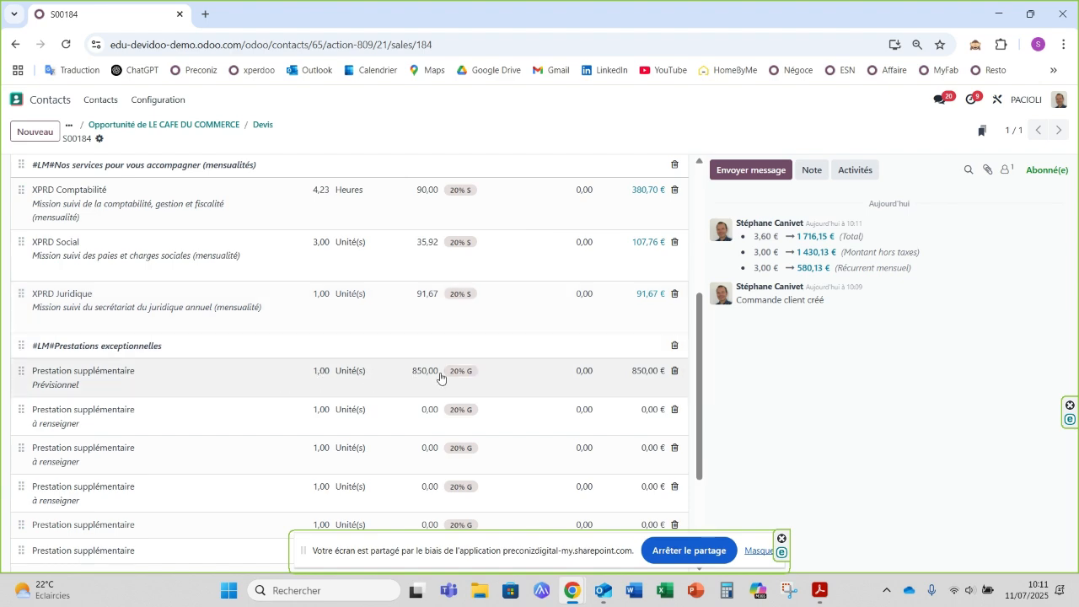
pyautogui.scroll(4, 384, 316)
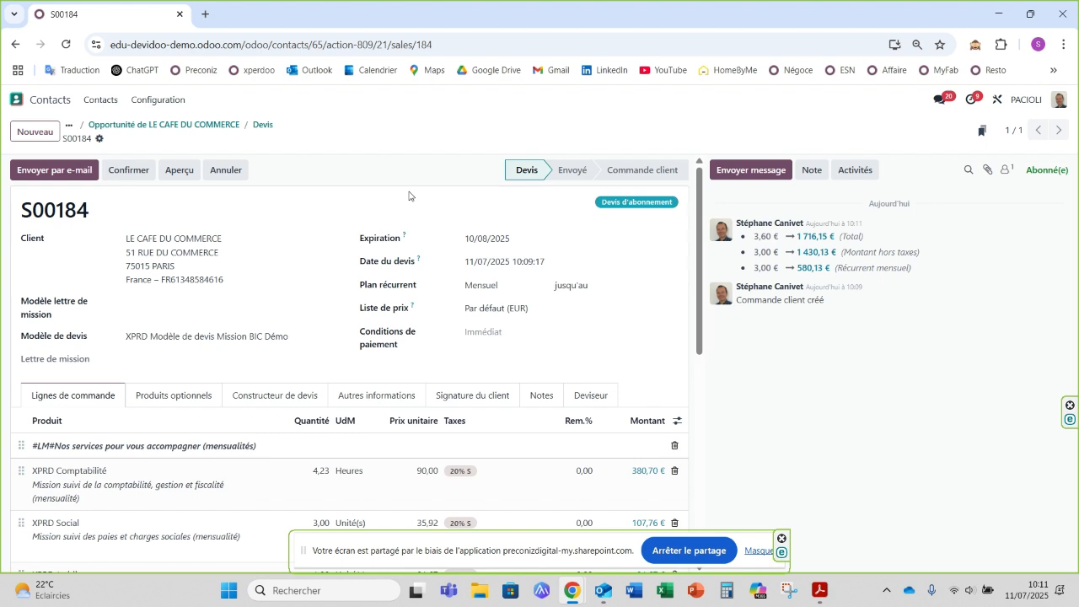
# Step: Send quote S00184 to the customer by e-mail with its PDF, and check the attached PDF from the message history
pyautogui.click(46, 177)
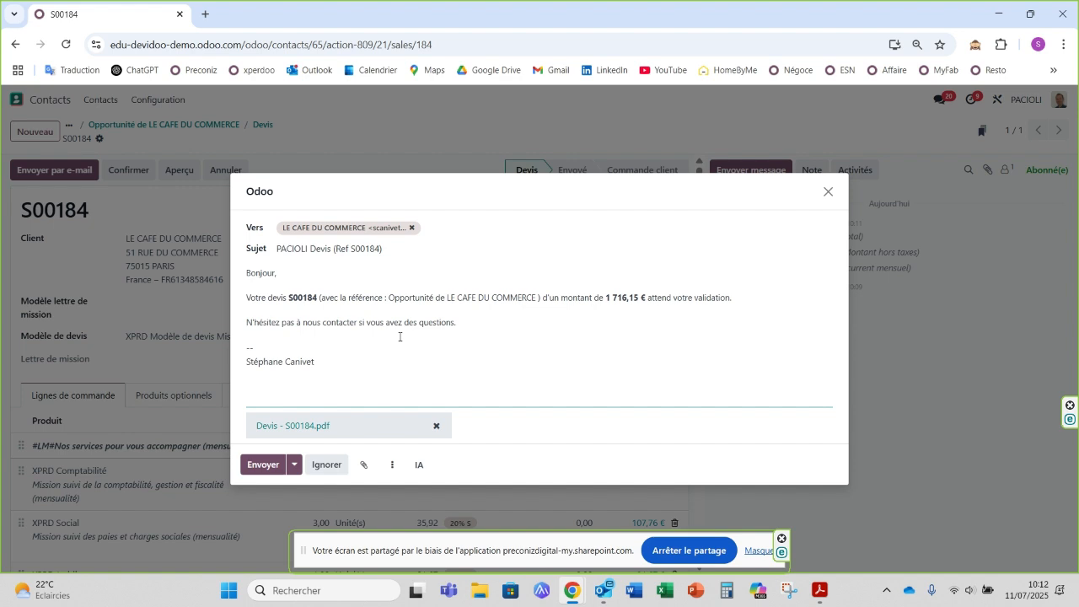
pyautogui.click(266, 468)
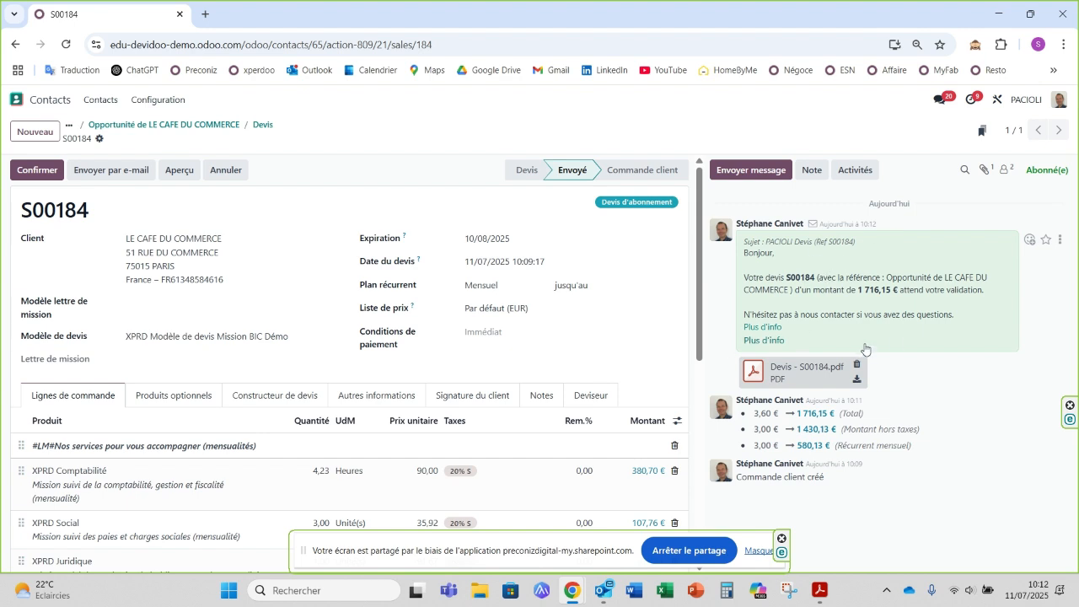
pyautogui.click(796, 371)
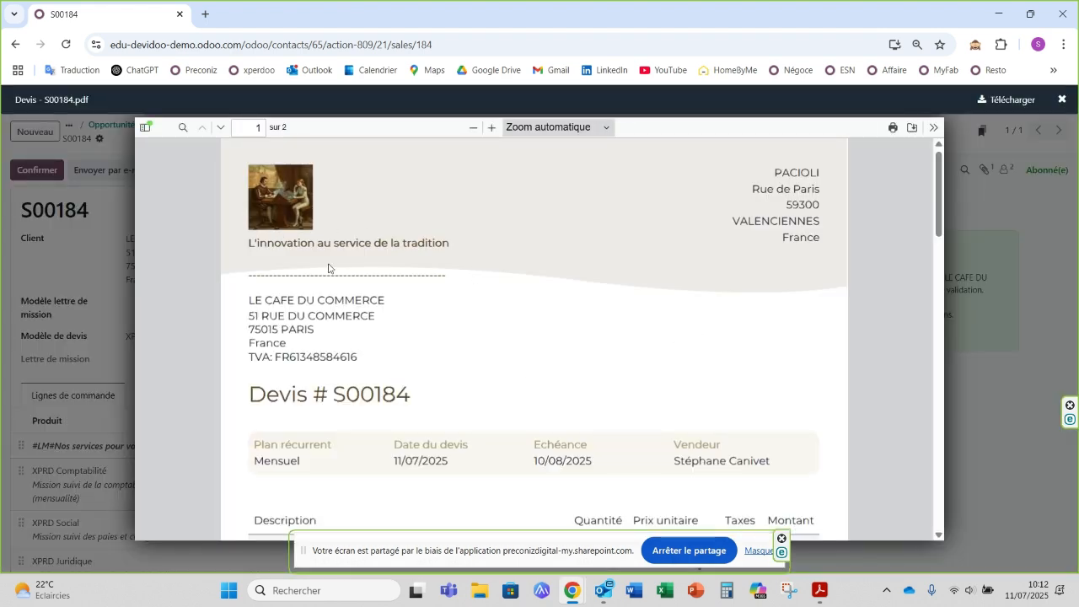
pyautogui.scroll(-10, 457, 320)
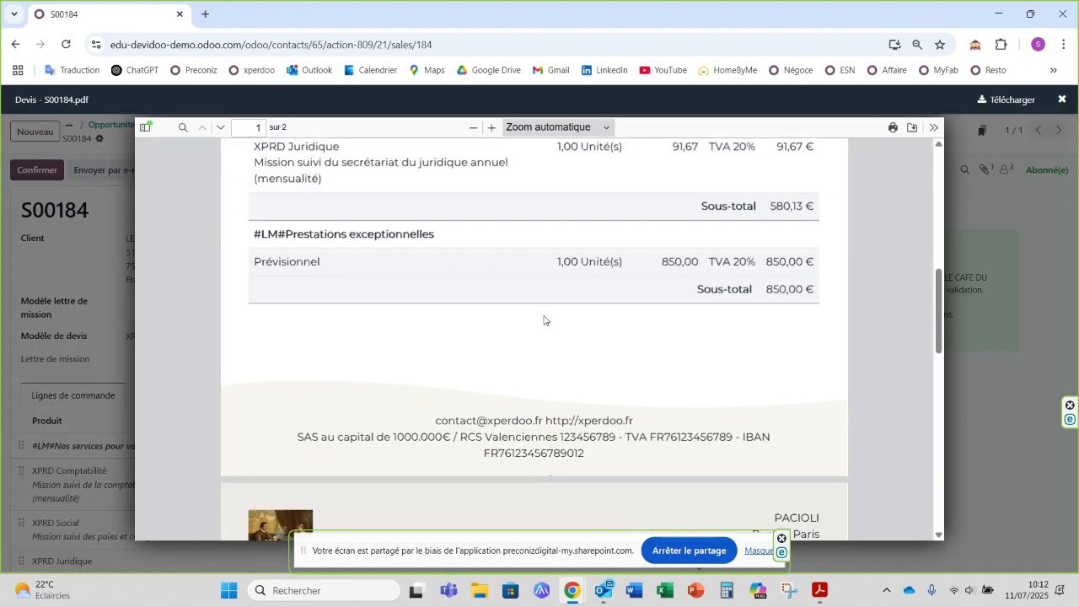
pyautogui.scroll(10, 548, 317)
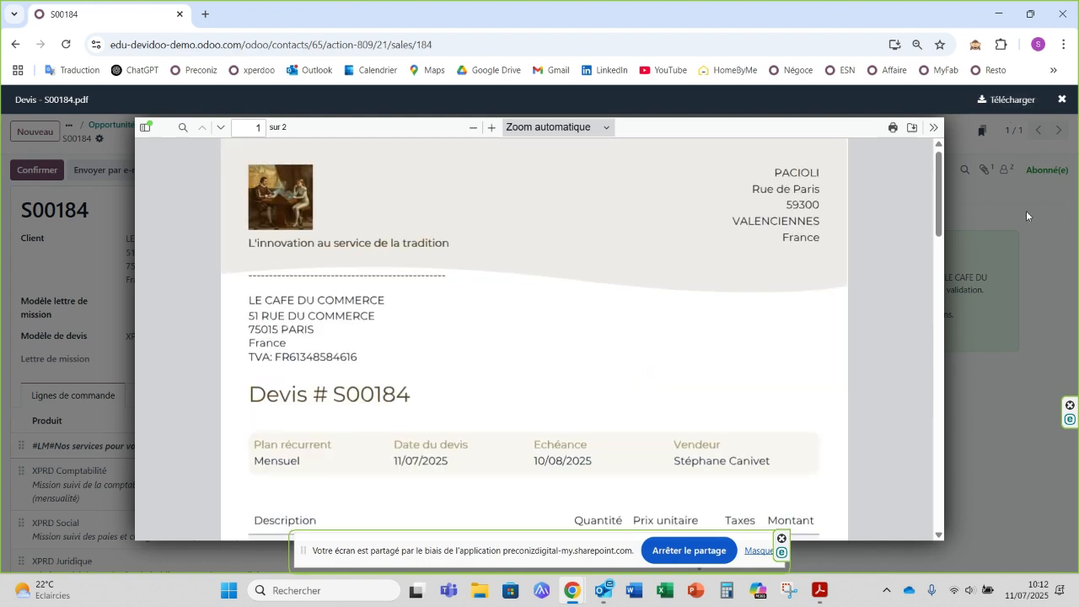
pyautogui.click(1026, 212)
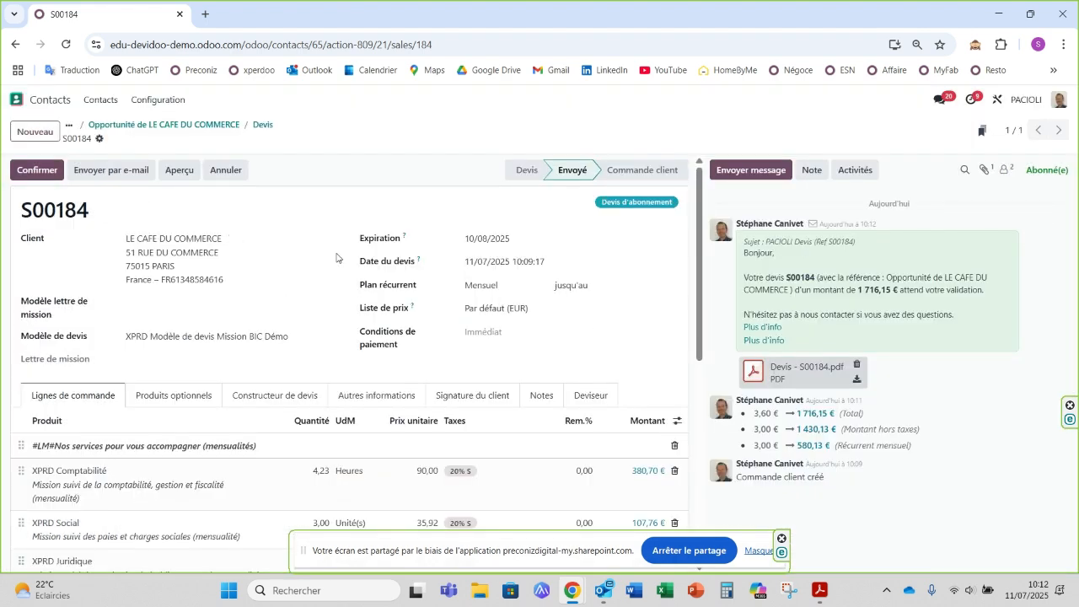
# Step: Preview the quote as the customer sees it in the portal and examine its details and product lines
pyautogui.click(180, 171)
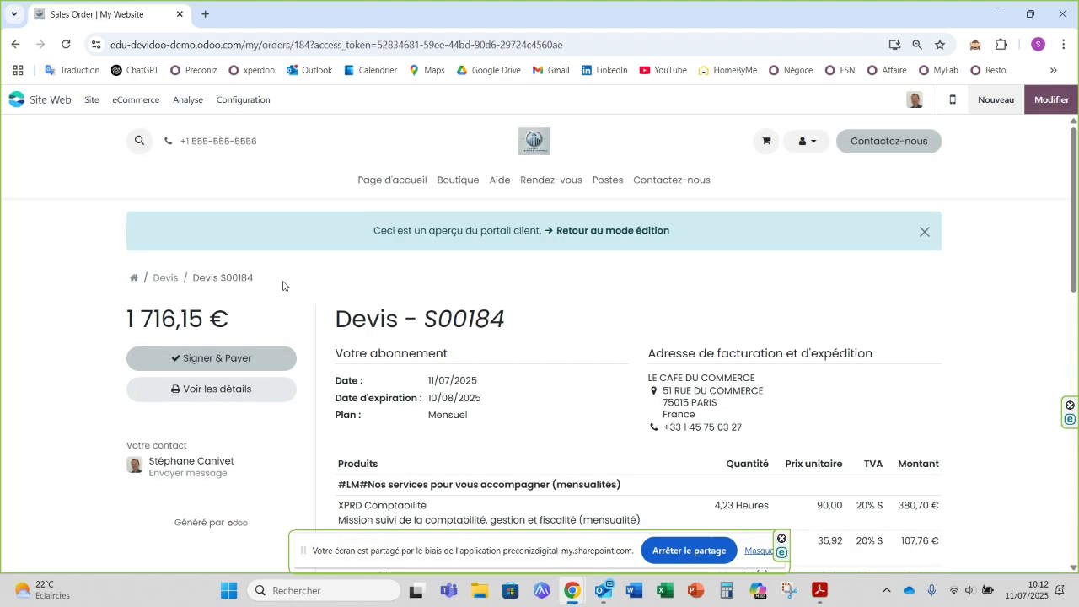
pyautogui.scroll(-1, 492, 291)
pyautogui.scroll(-1, 490, 292)
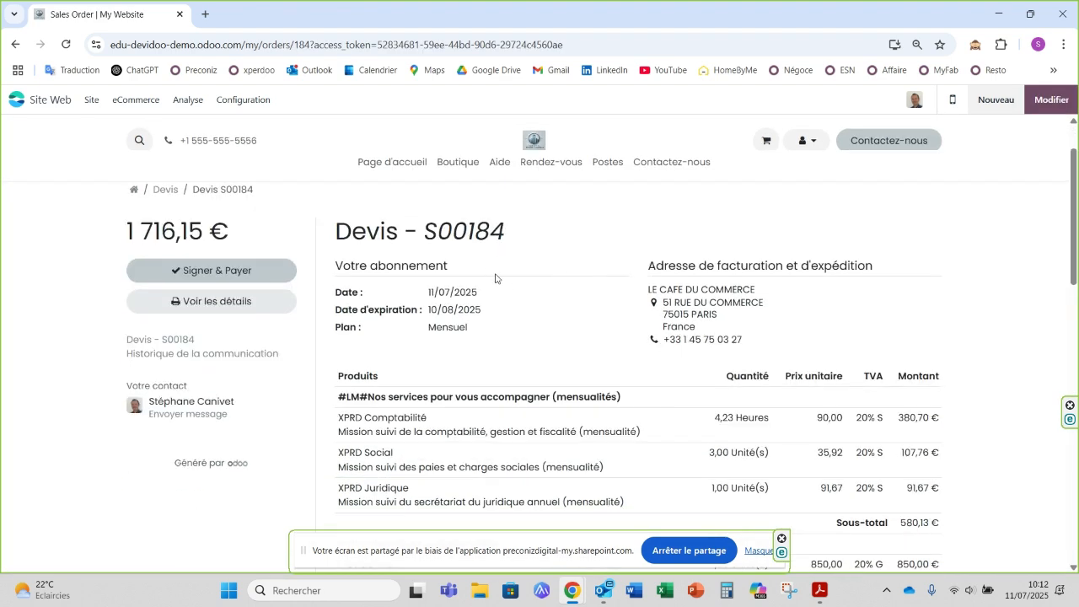
# Step: Review the quote lines in the customer portal, then accept and sign the quote as LE CAFE DU COMMERCE with the automatic signature
pyautogui.scroll(-1, 579, 264)
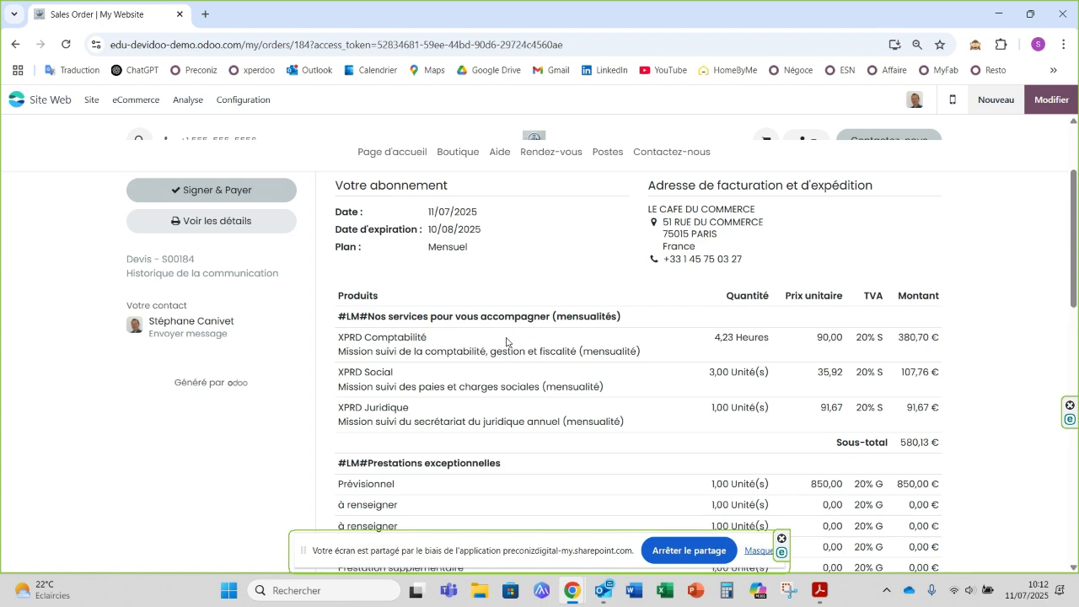
pyautogui.scroll(-2, 700, 368)
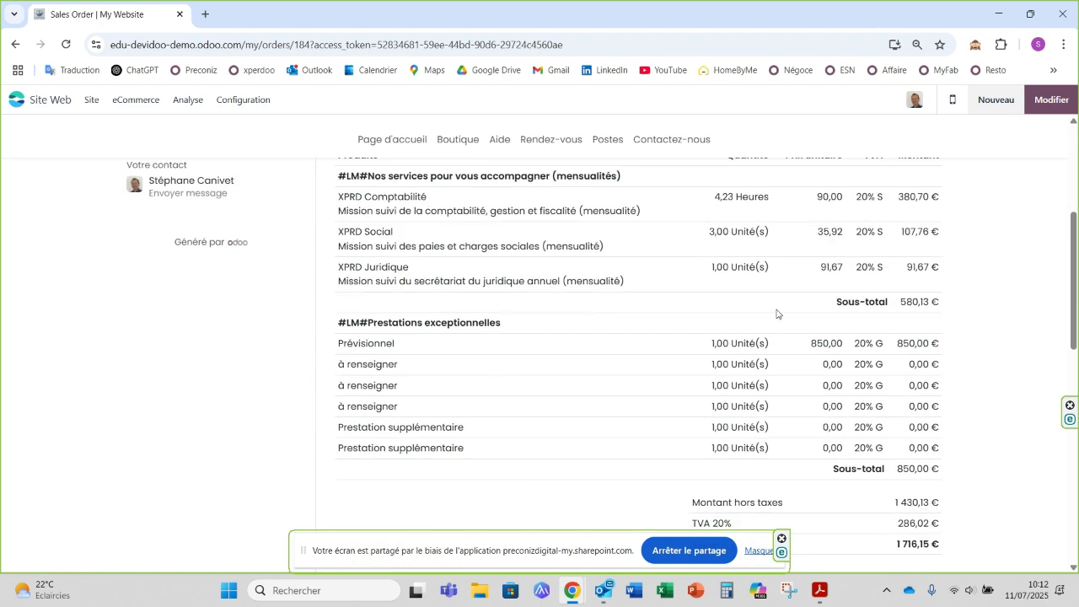
pyautogui.scroll(3, 541, 305)
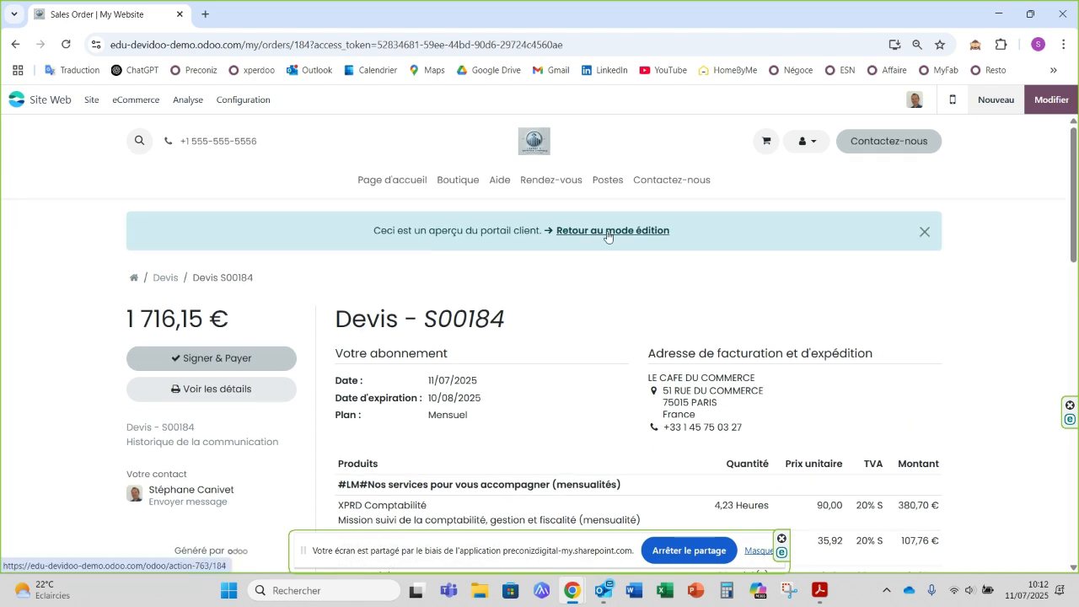
pyautogui.scroll(-1, 623, 257)
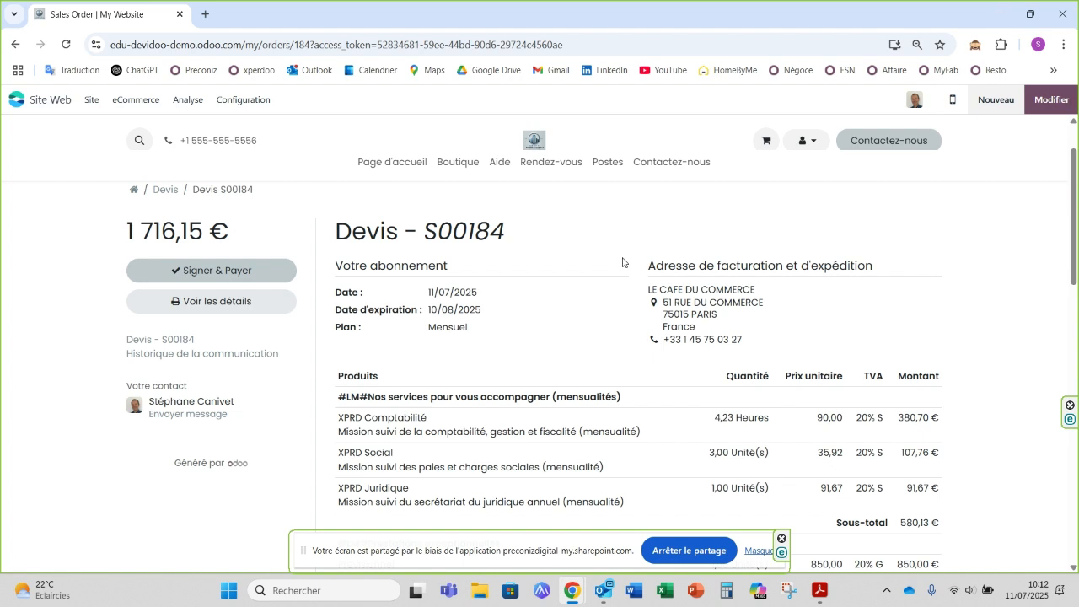
pyautogui.click(203, 270)
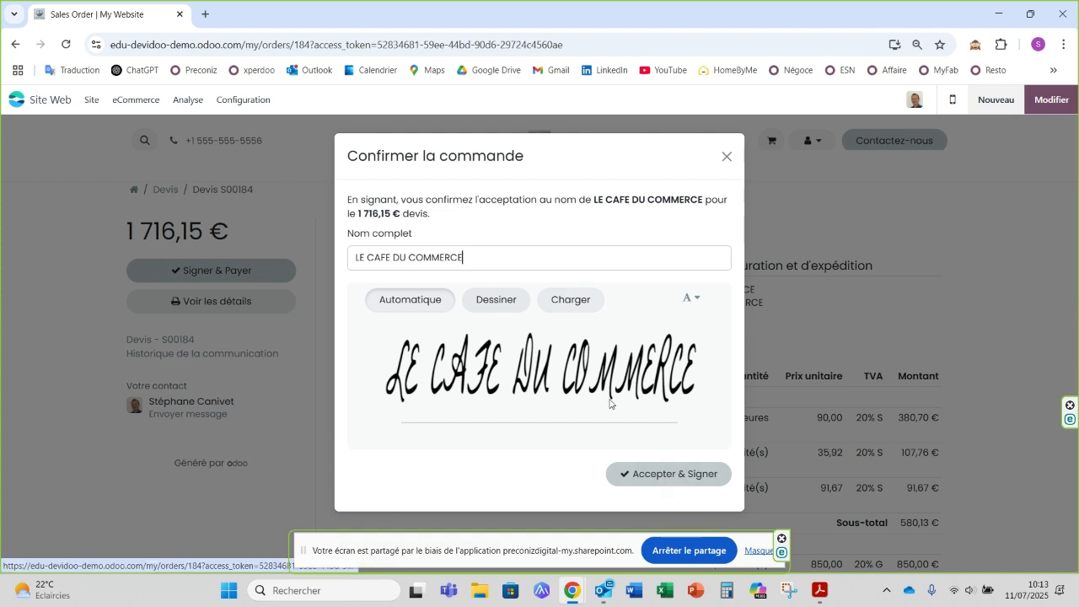
pyautogui.click(659, 477)
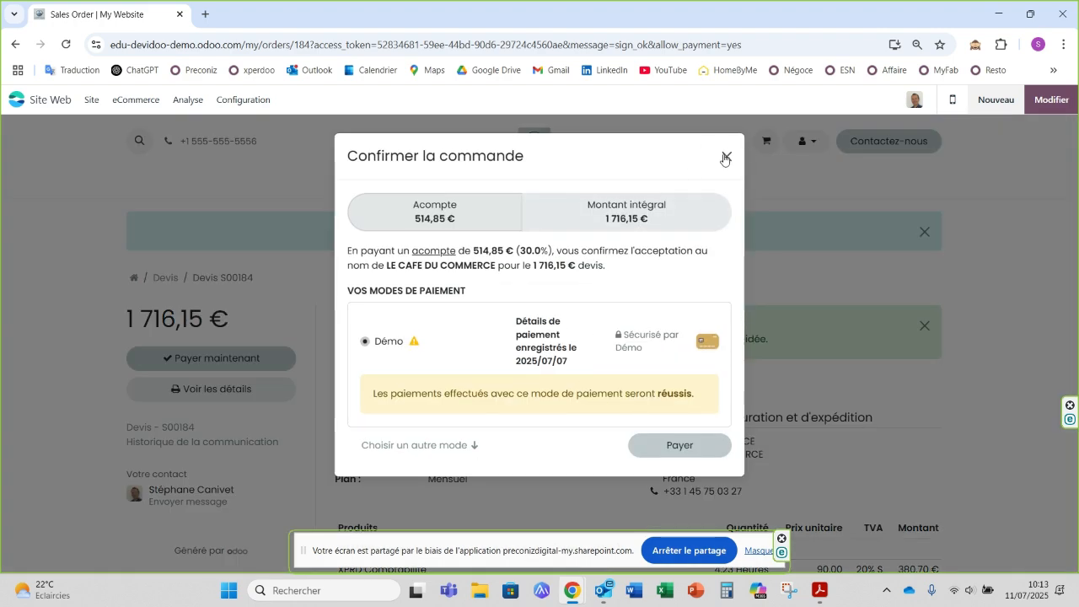
# Step: Pay the 30% deposit of 514,85 € with the Démo payment method and return from the portal preview to the order in edit mode
pyautogui.click(678, 446)
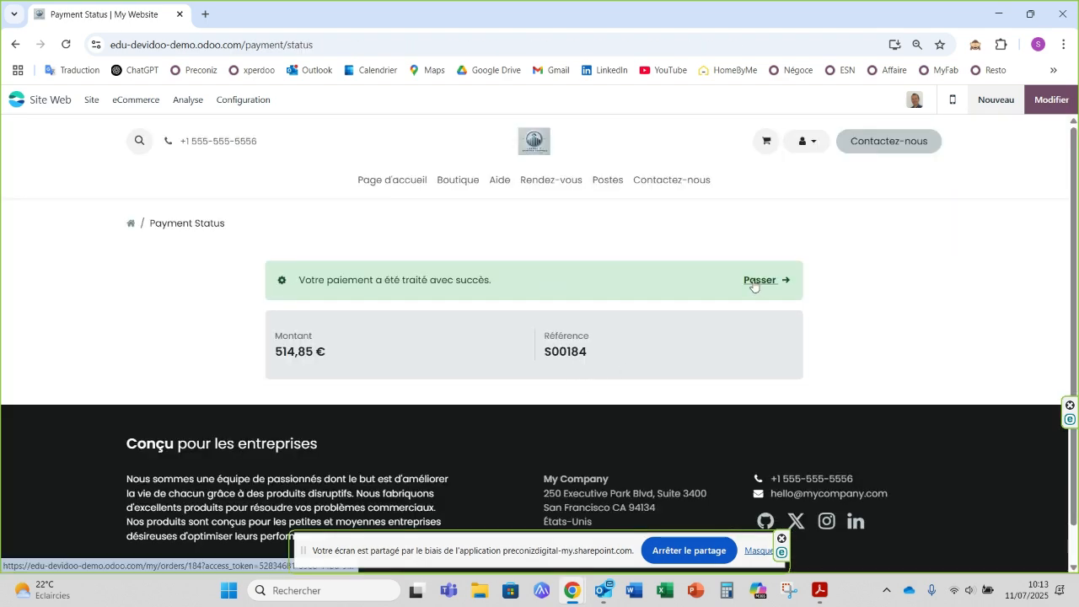
pyautogui.click(753, 282)
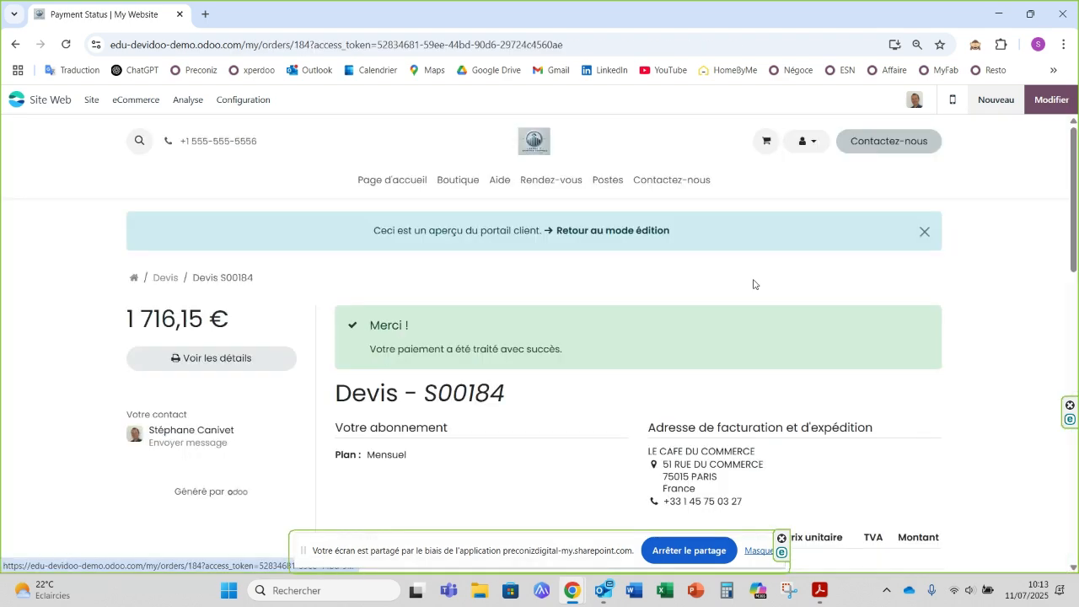
pyautogui.click(603, 230)
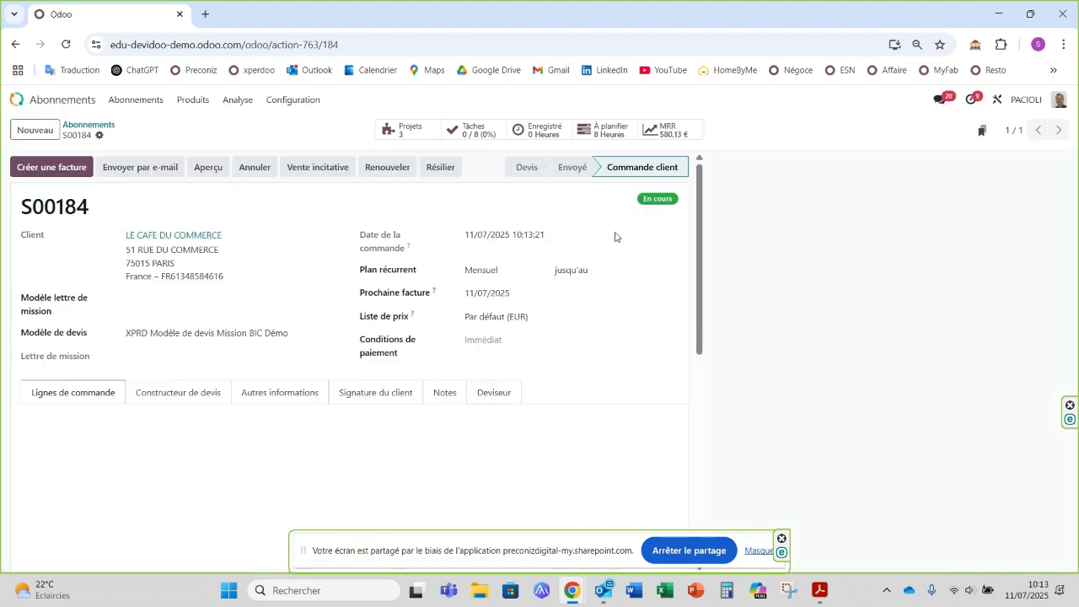